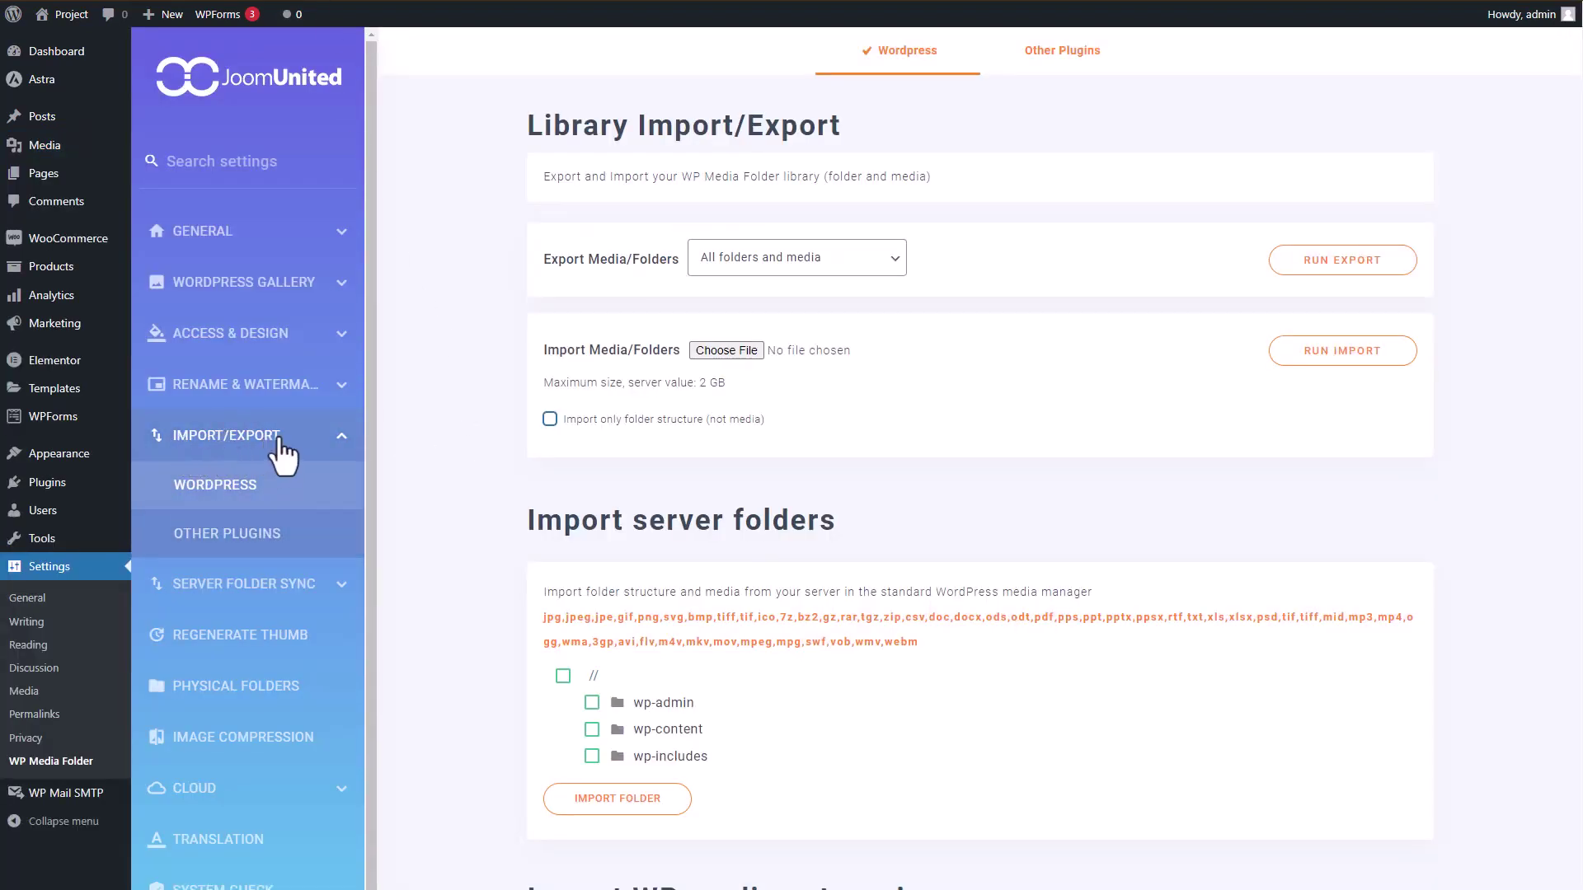
# Highlight the Library Import/Export heading to point it out, then deselect it.
pyautogui.moveTo(530, 132); pyautogui.dragTo(849, 129)
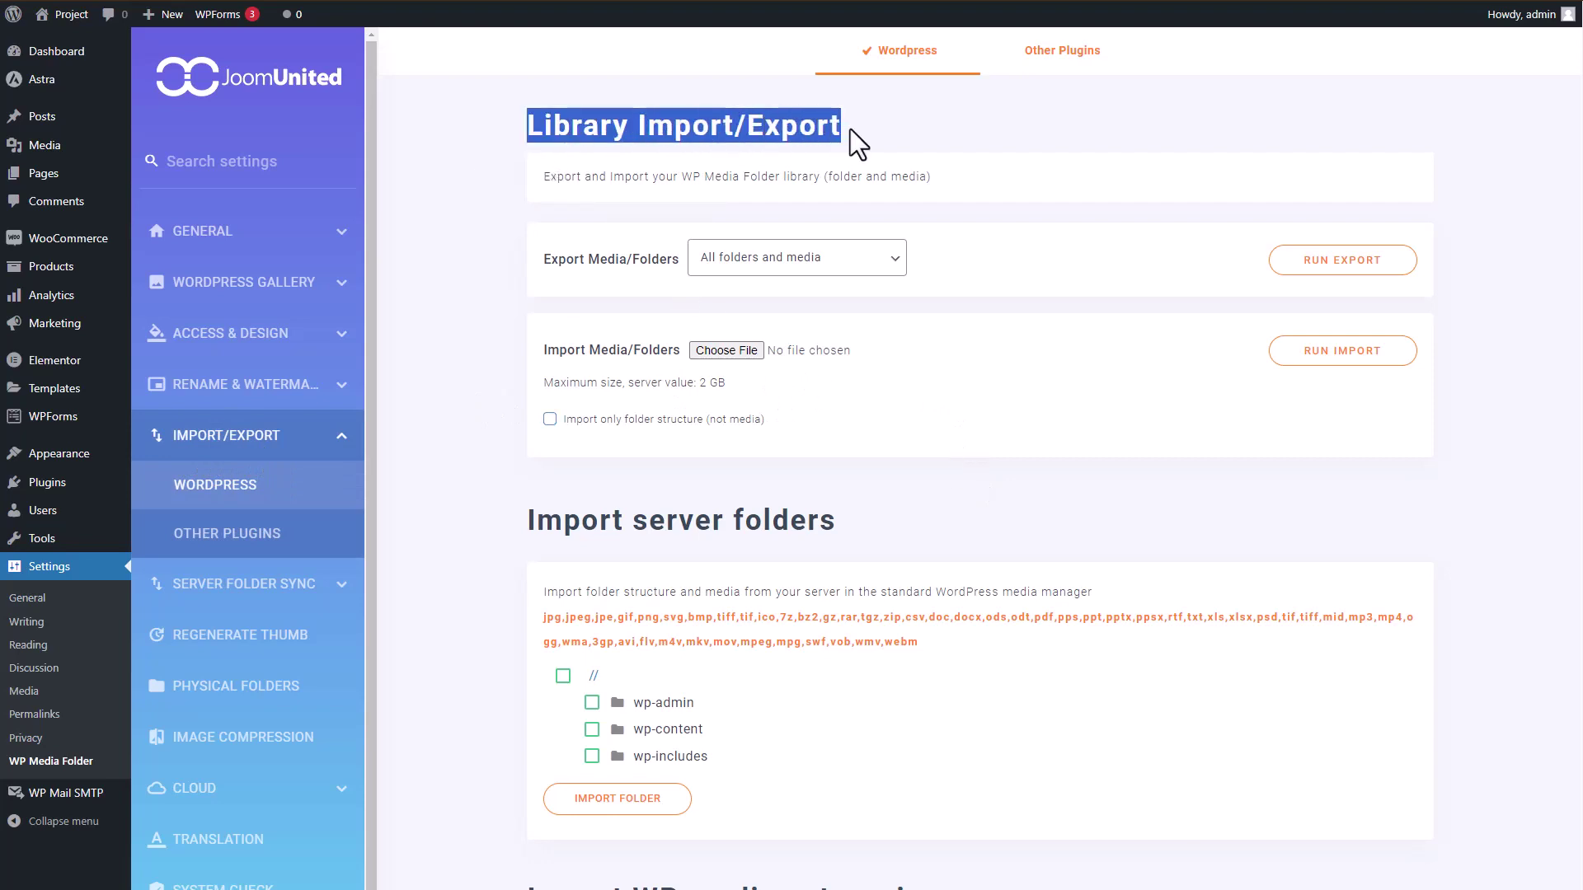
pyautogui.click(1007, 504)
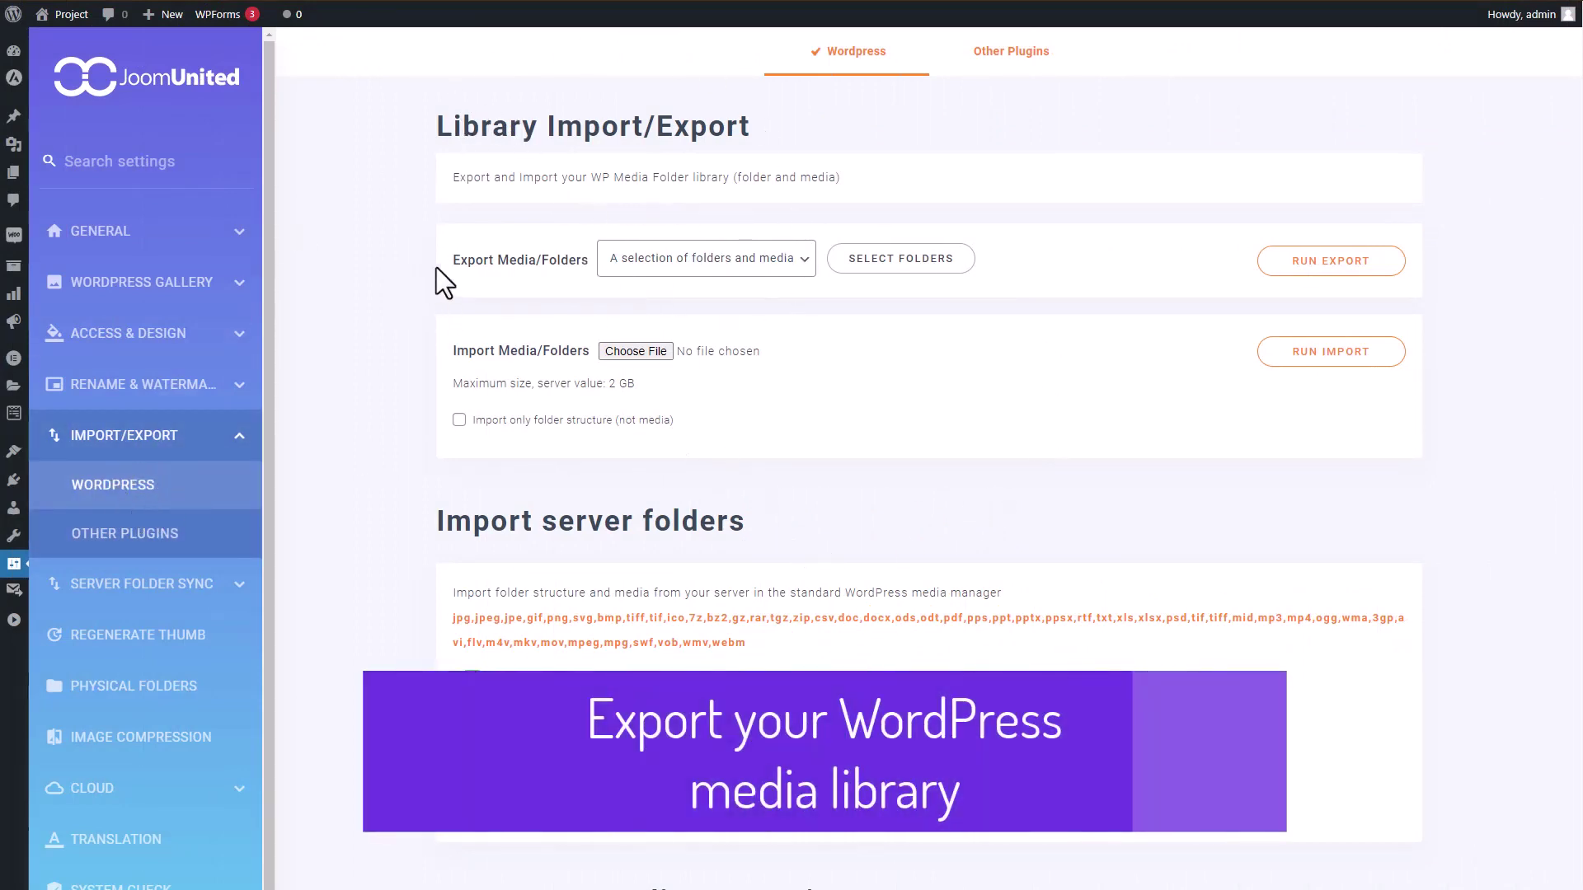
# Export the whole media library with 'All folders and media'.
pyautogui.moveTo(496, 262)
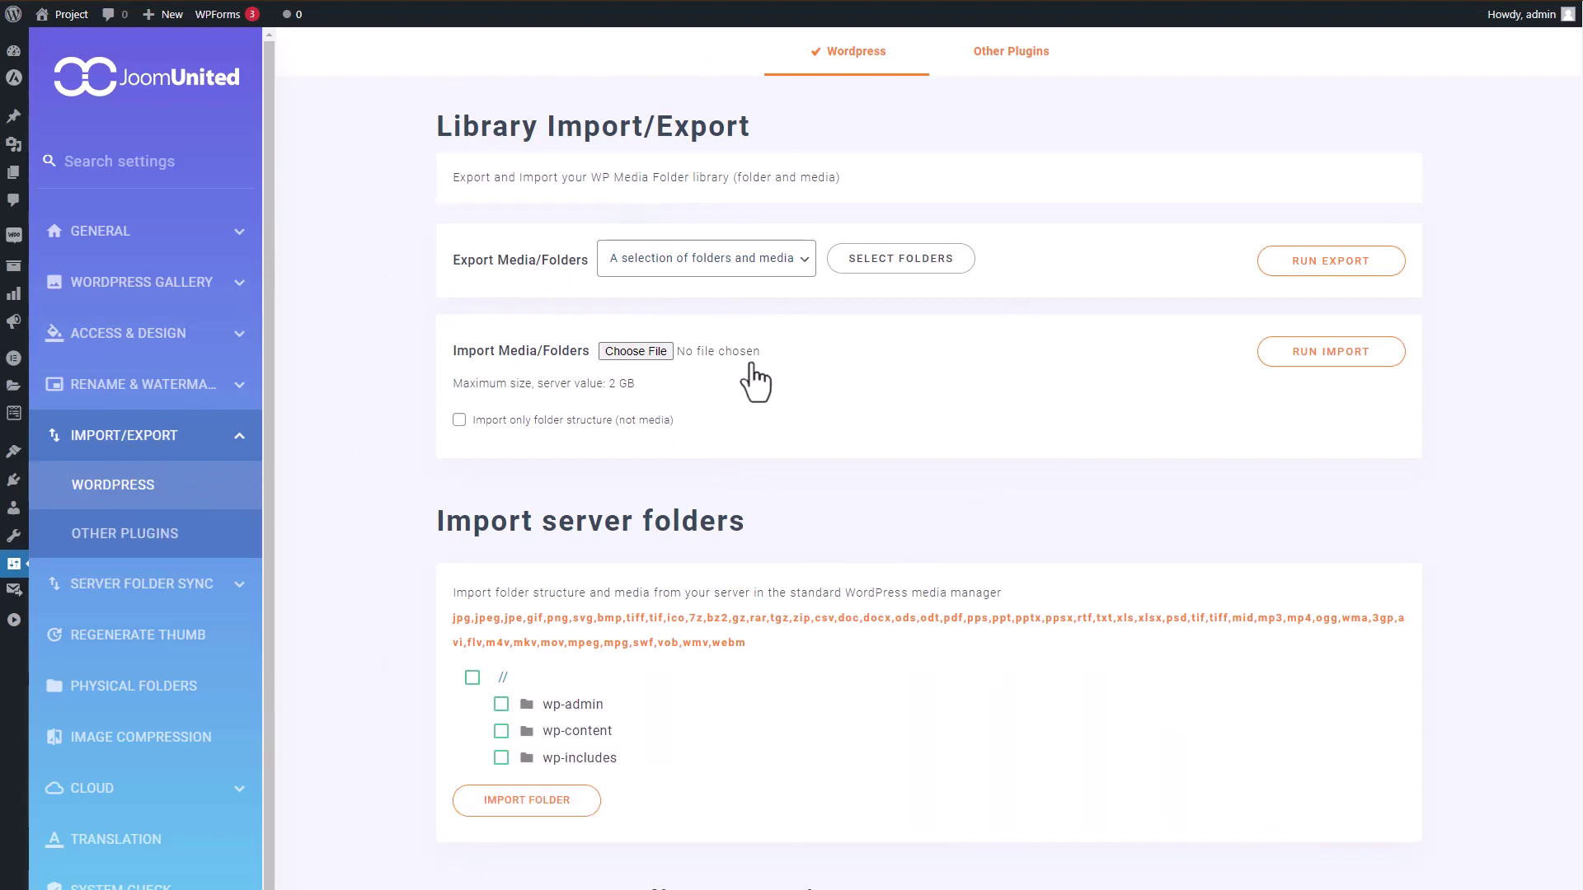
pyautogui.click(744, 268)
pyautogui.click(650, 289)
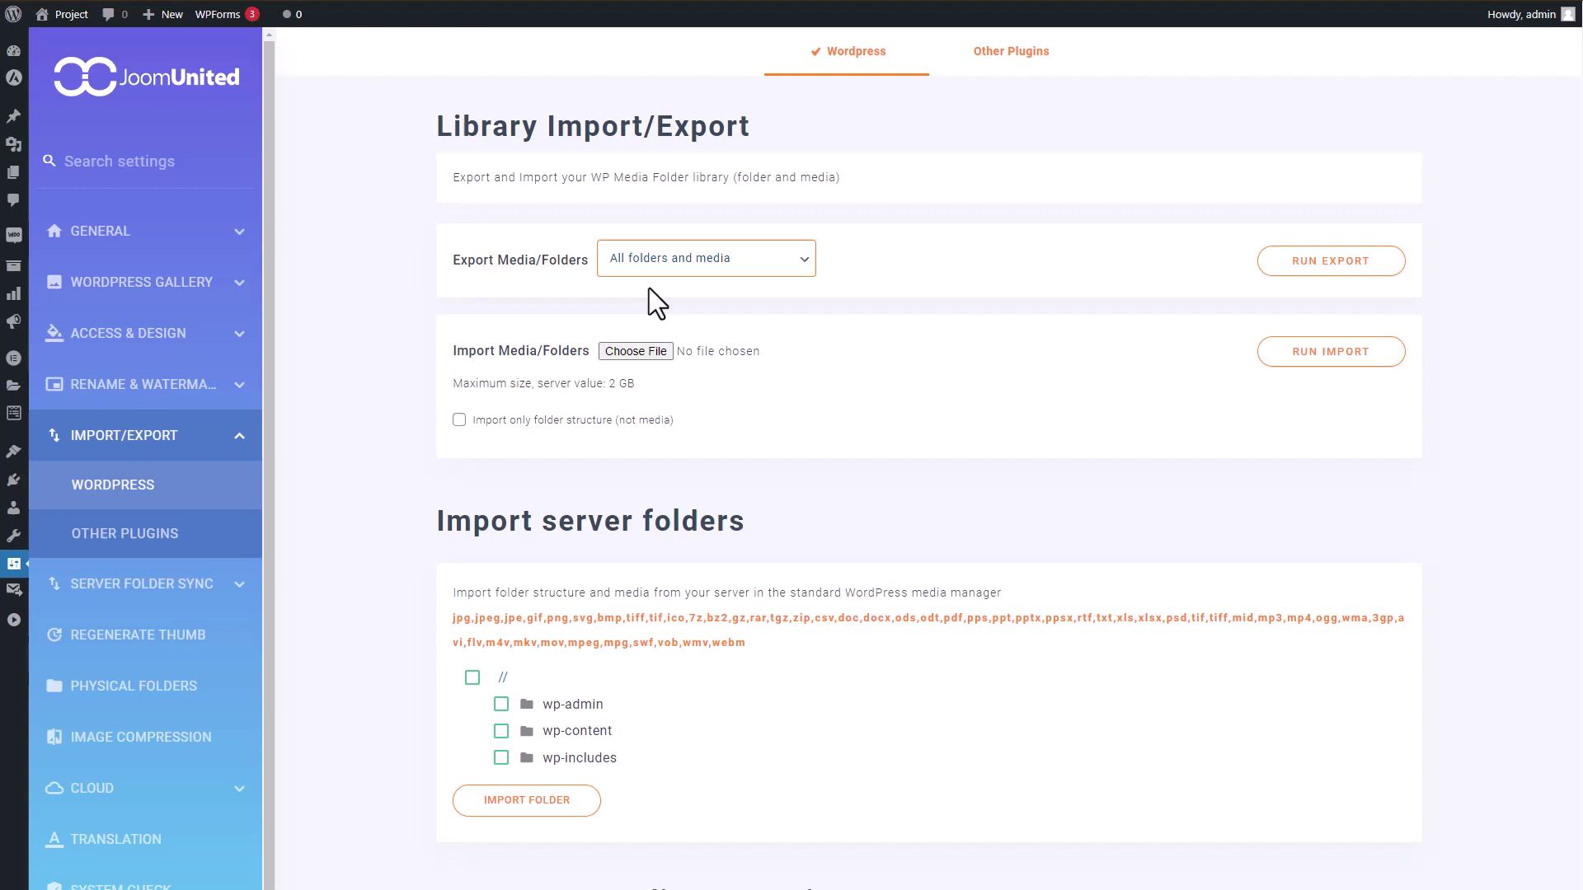
pyautogui.click(669, 266)
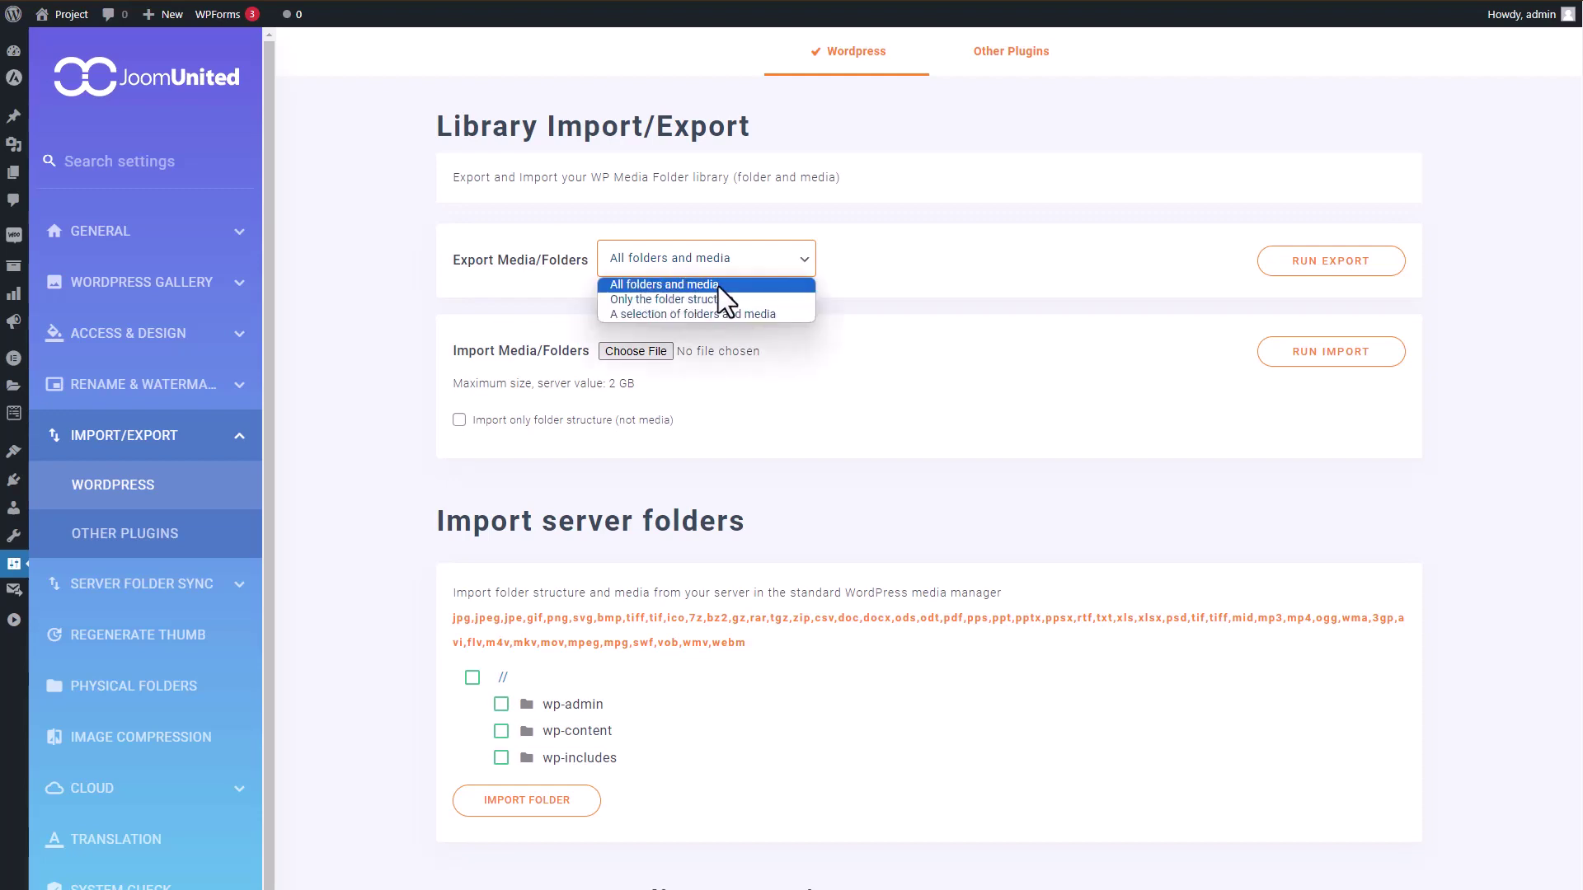
pyautogui.click(986, 287)
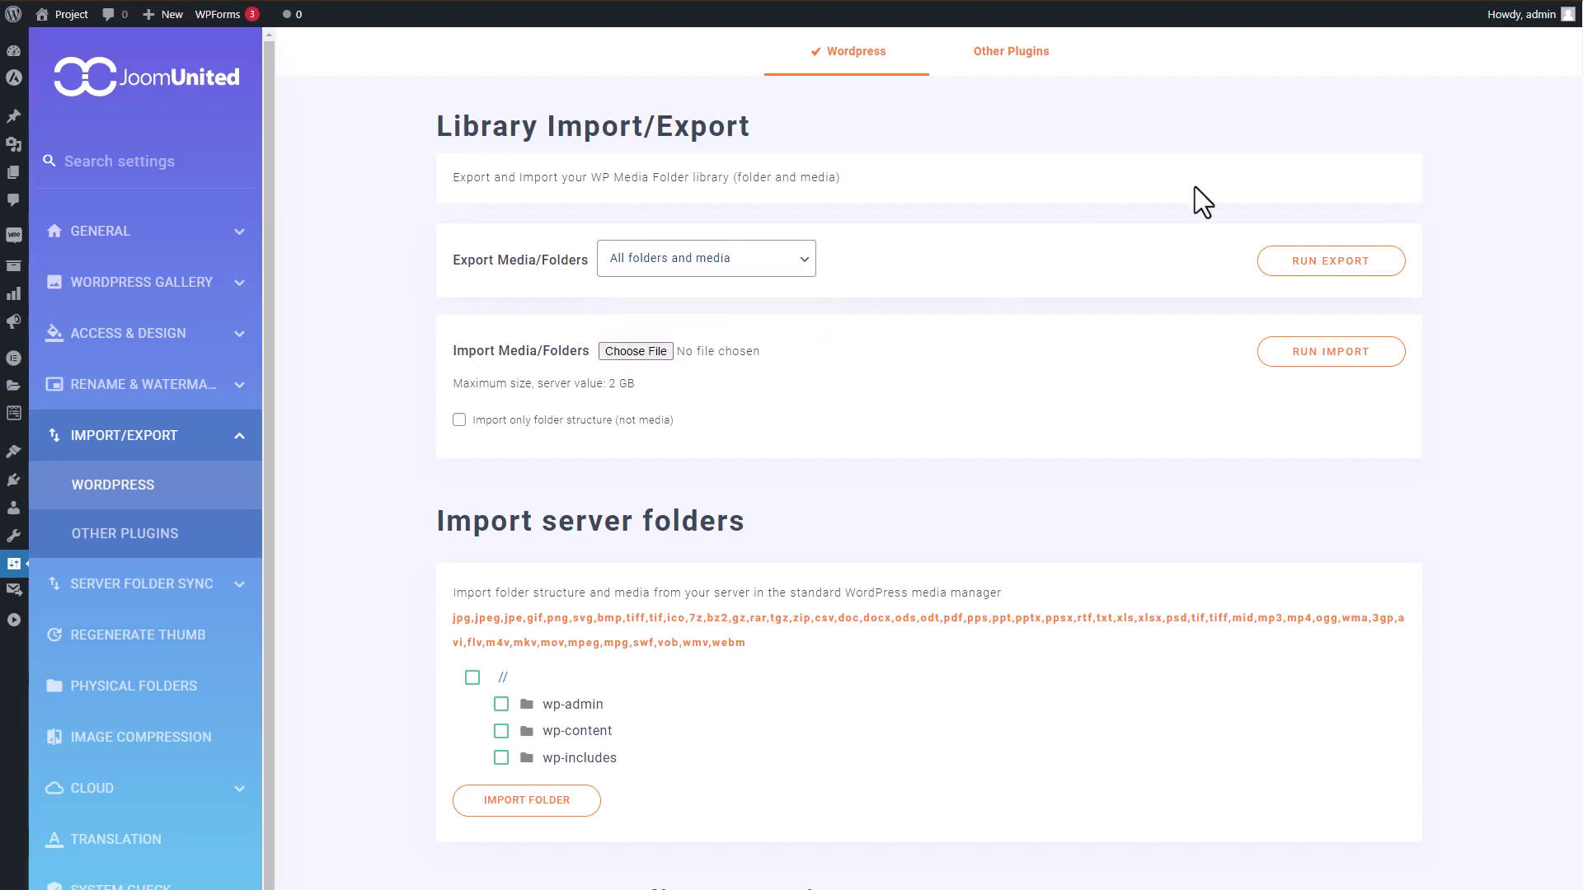
pyautogui.click(1359, 274)
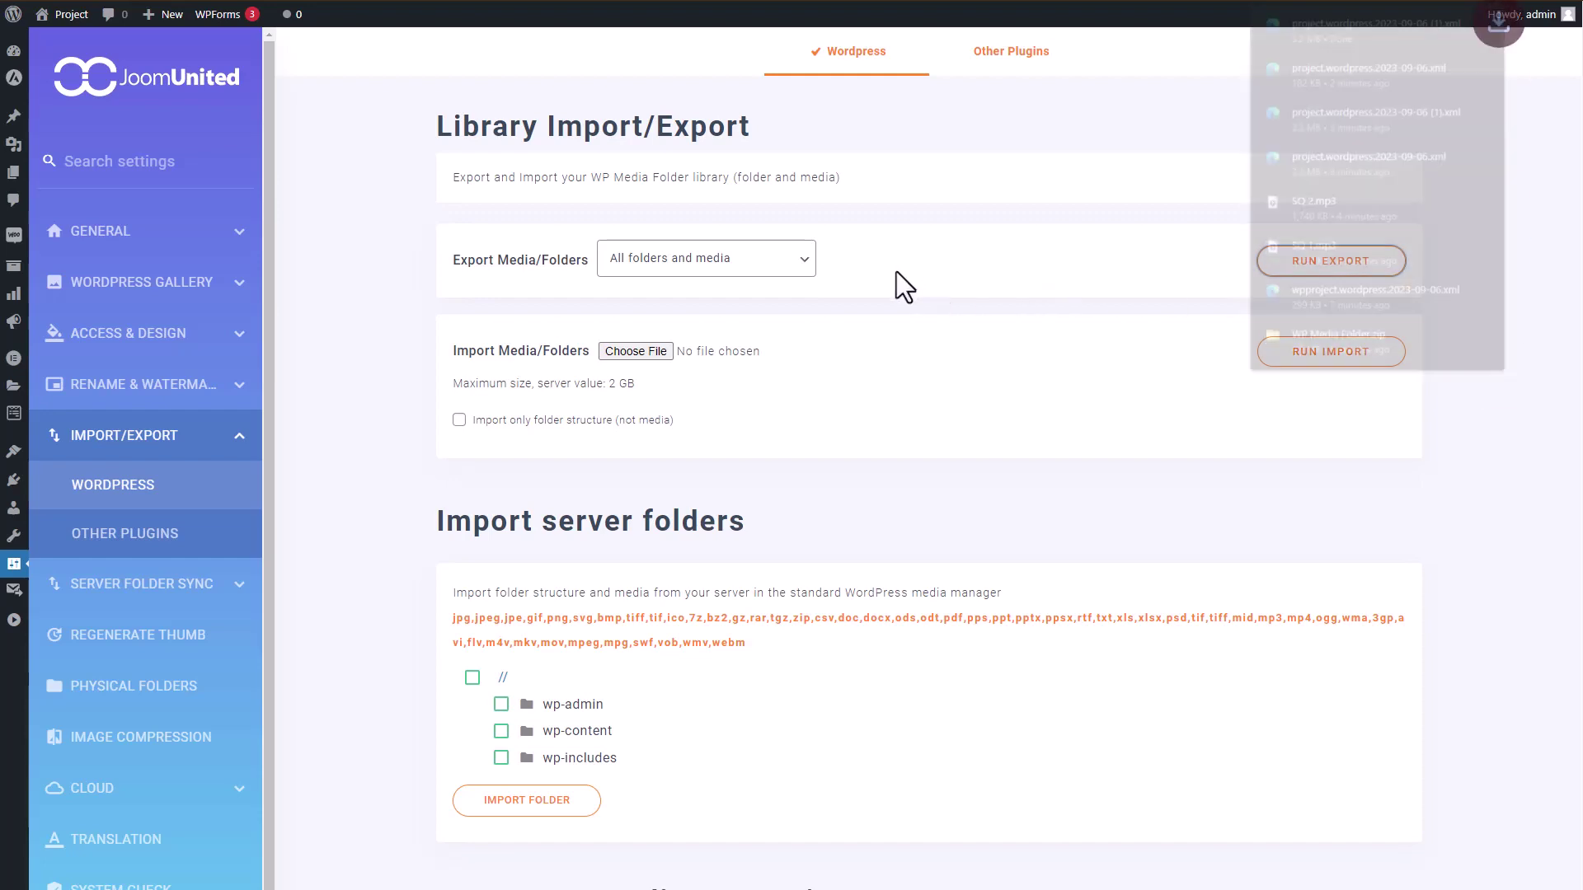
# Run a second export containing only the folder structure.
pyautogui.click(767, 268)
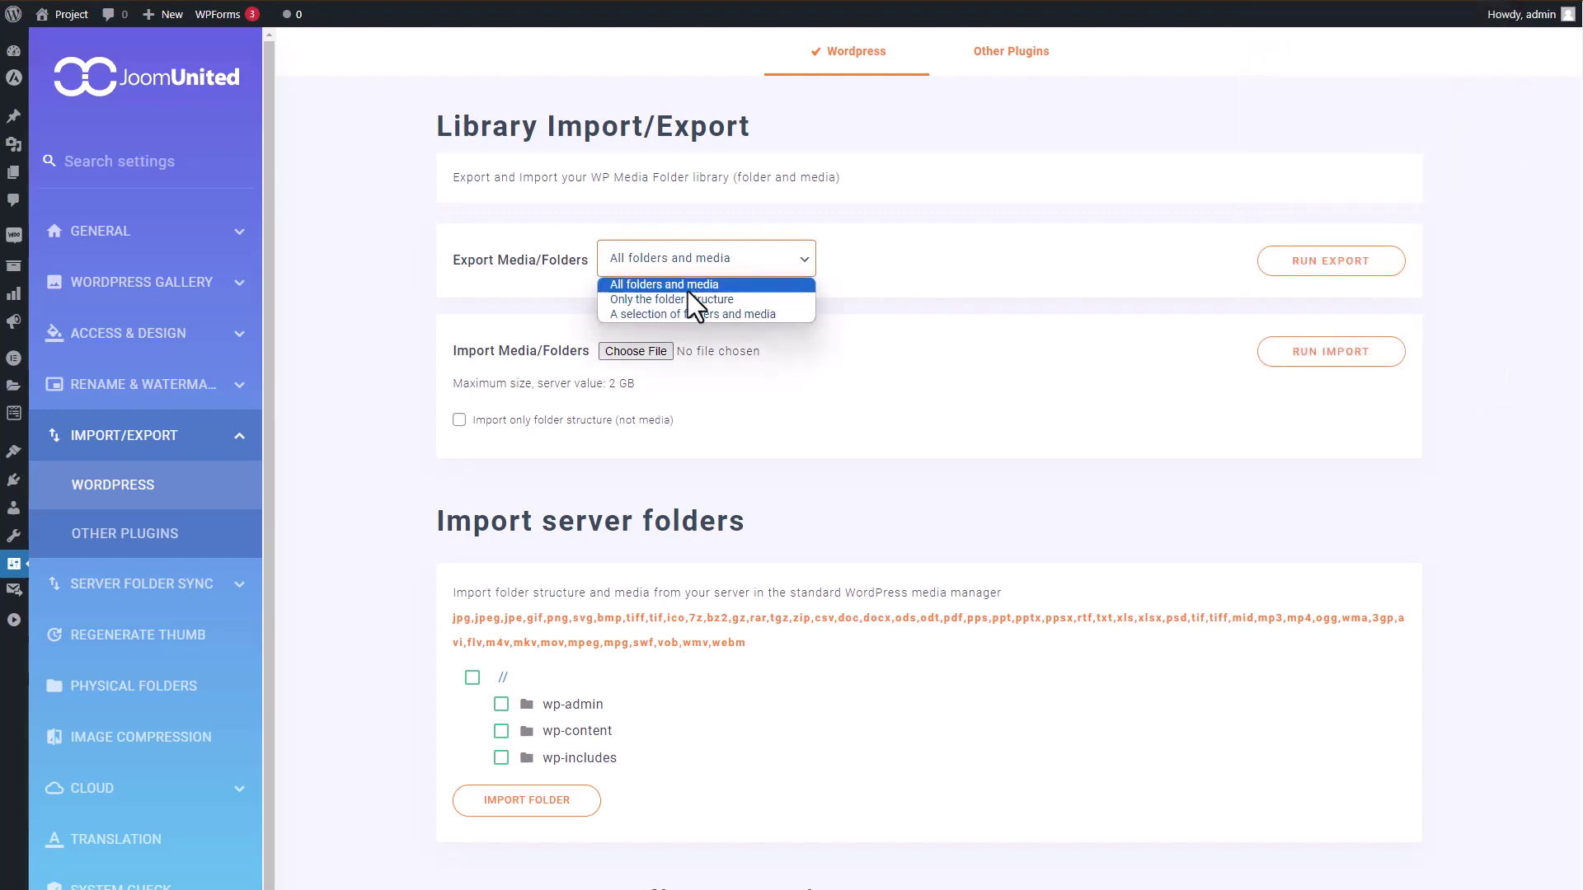
pyautogui.press('Escape')
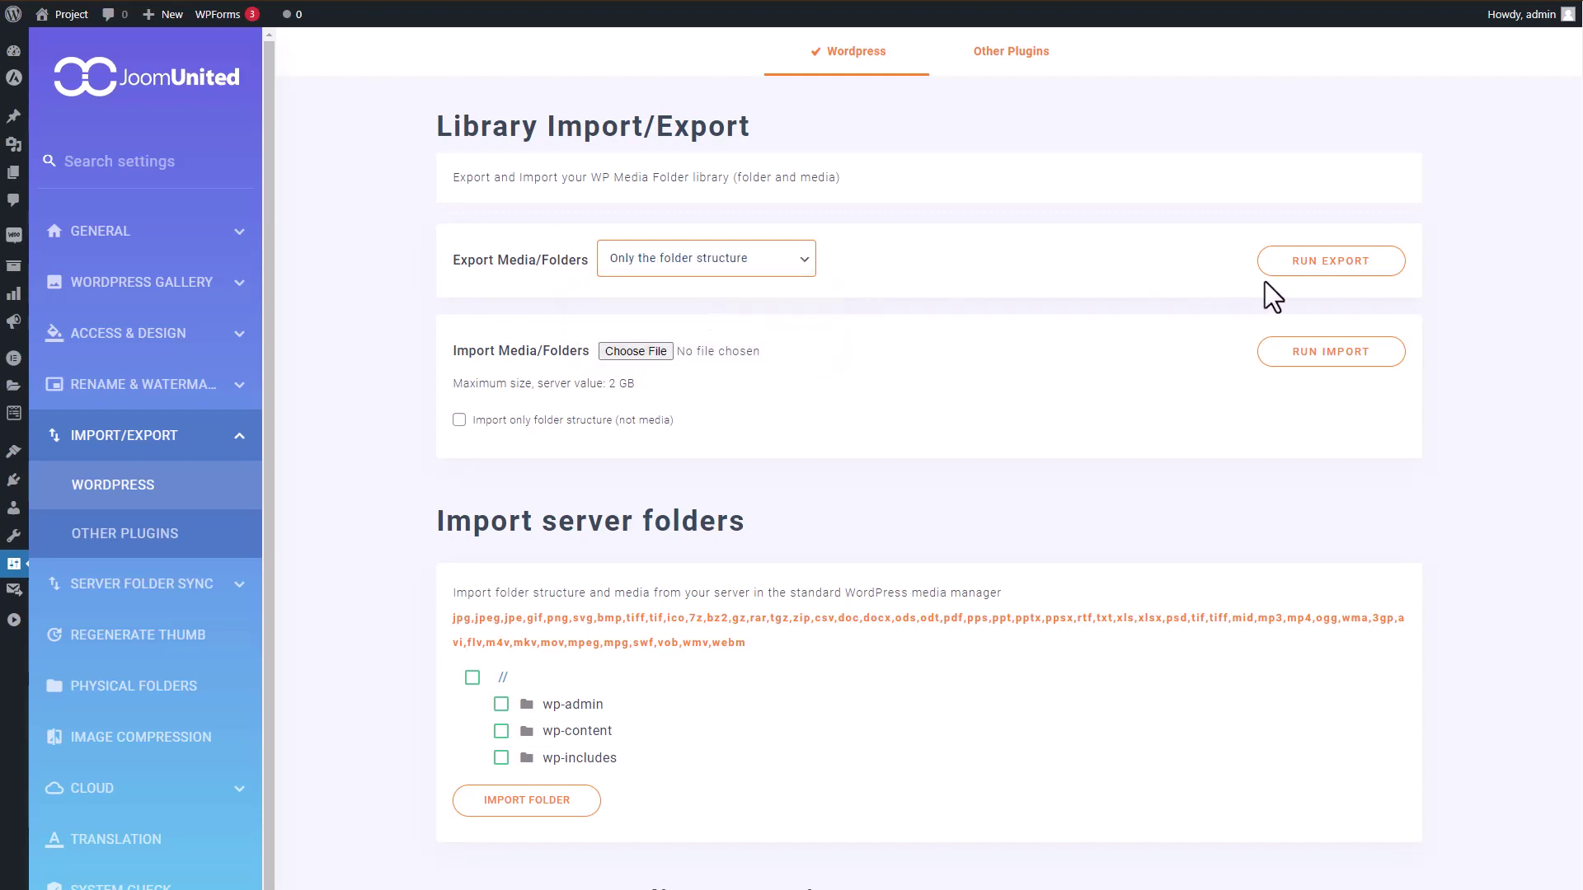
pyautogui.click(1306, 277)
pyautogui.click(746, 264)
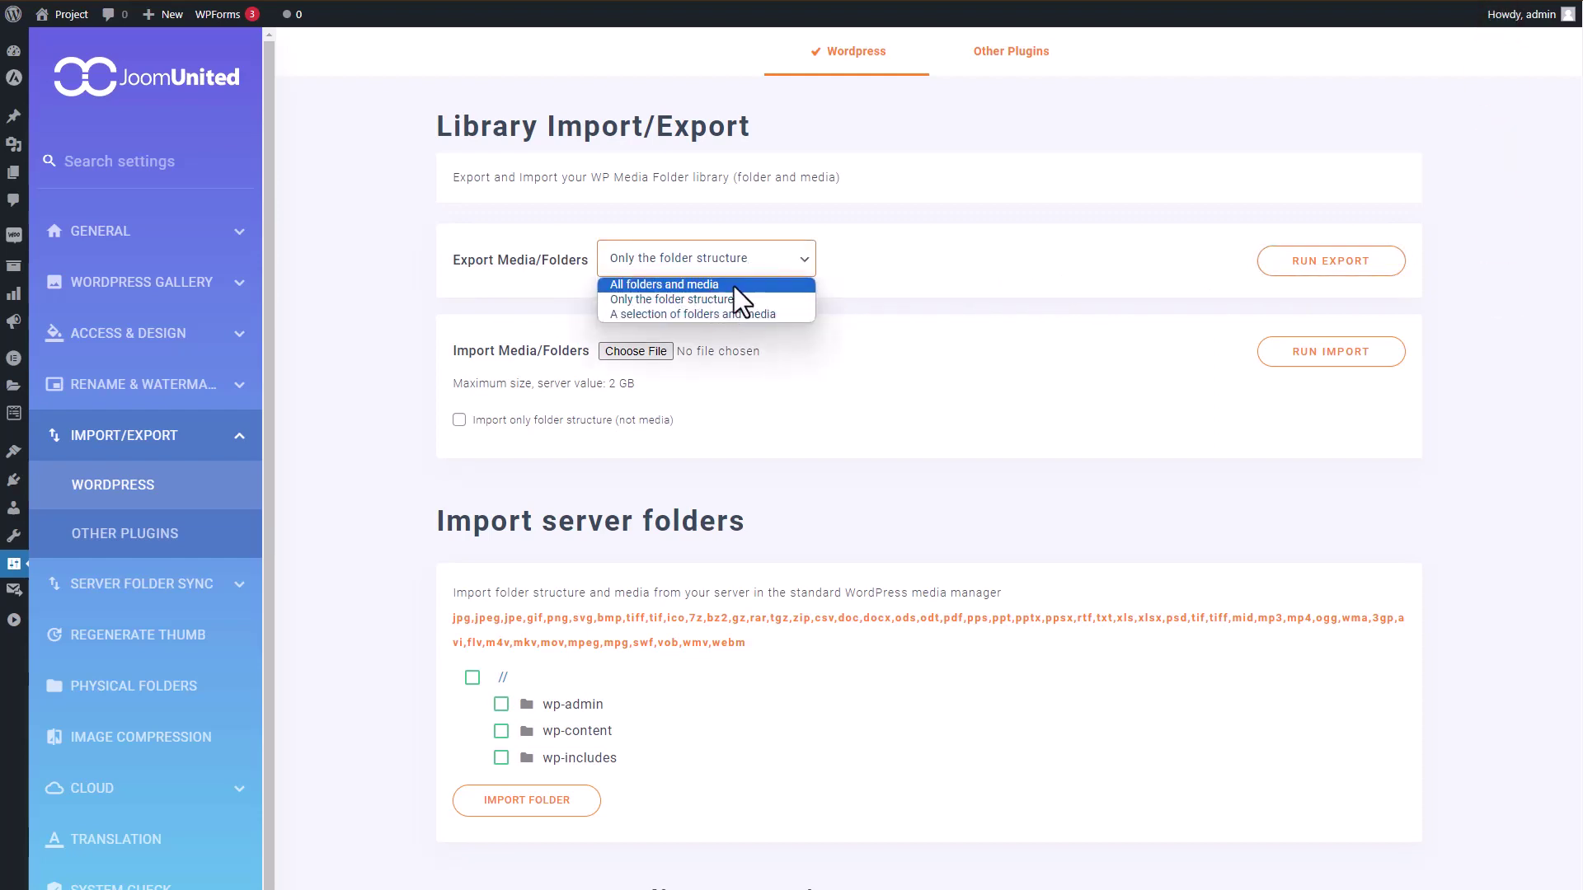
pyautogui.click(922, 448)
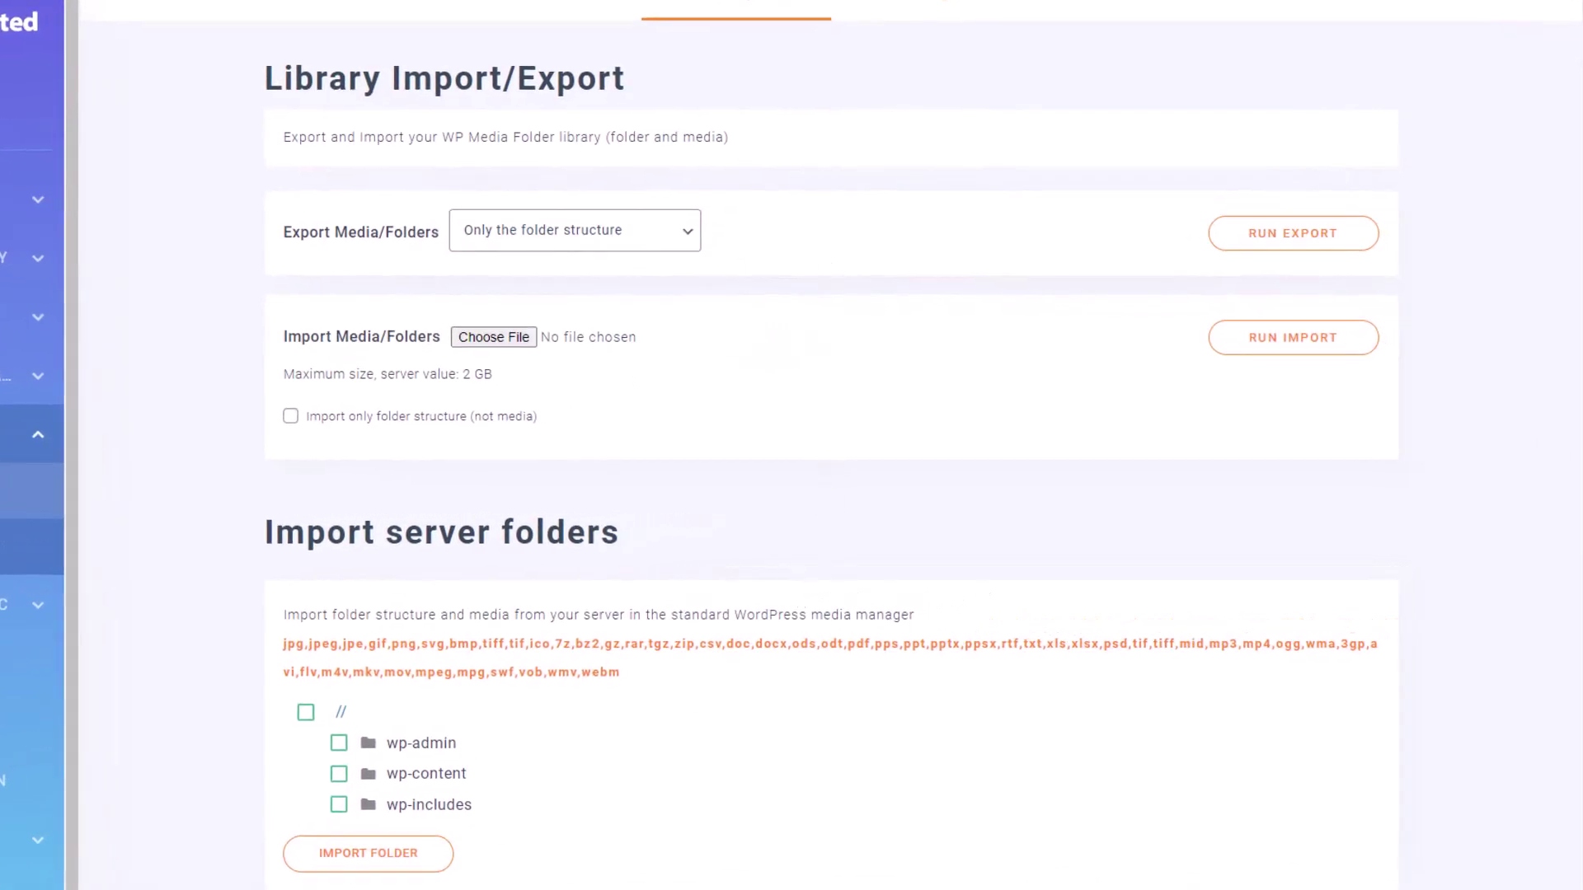
pyautogui.hotkey('alt', 'Tab')
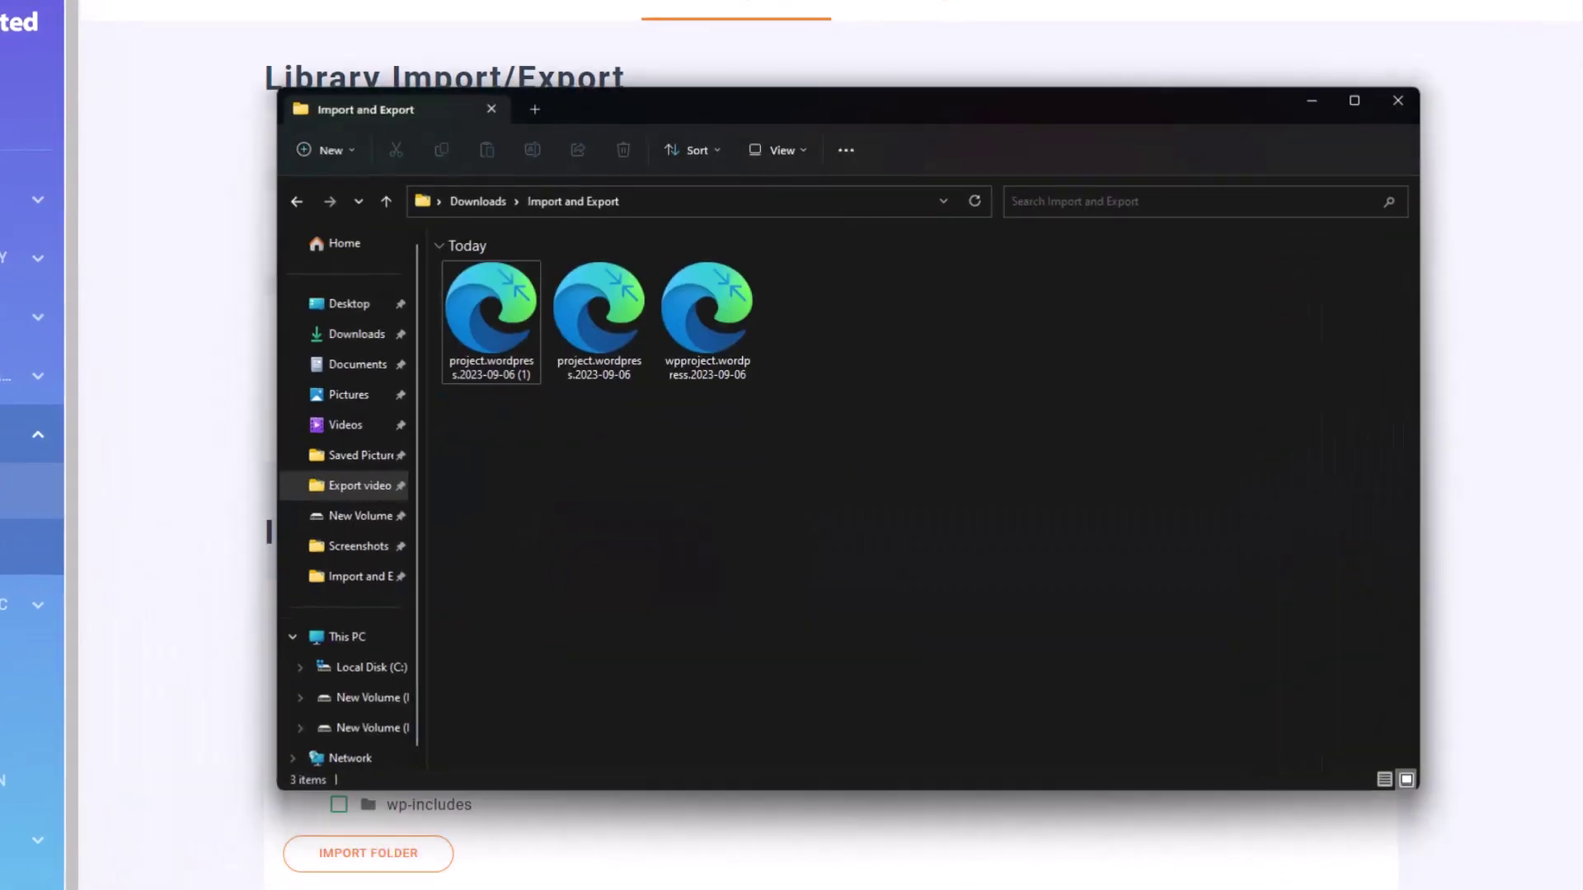
pyautogui.click(508, 340)
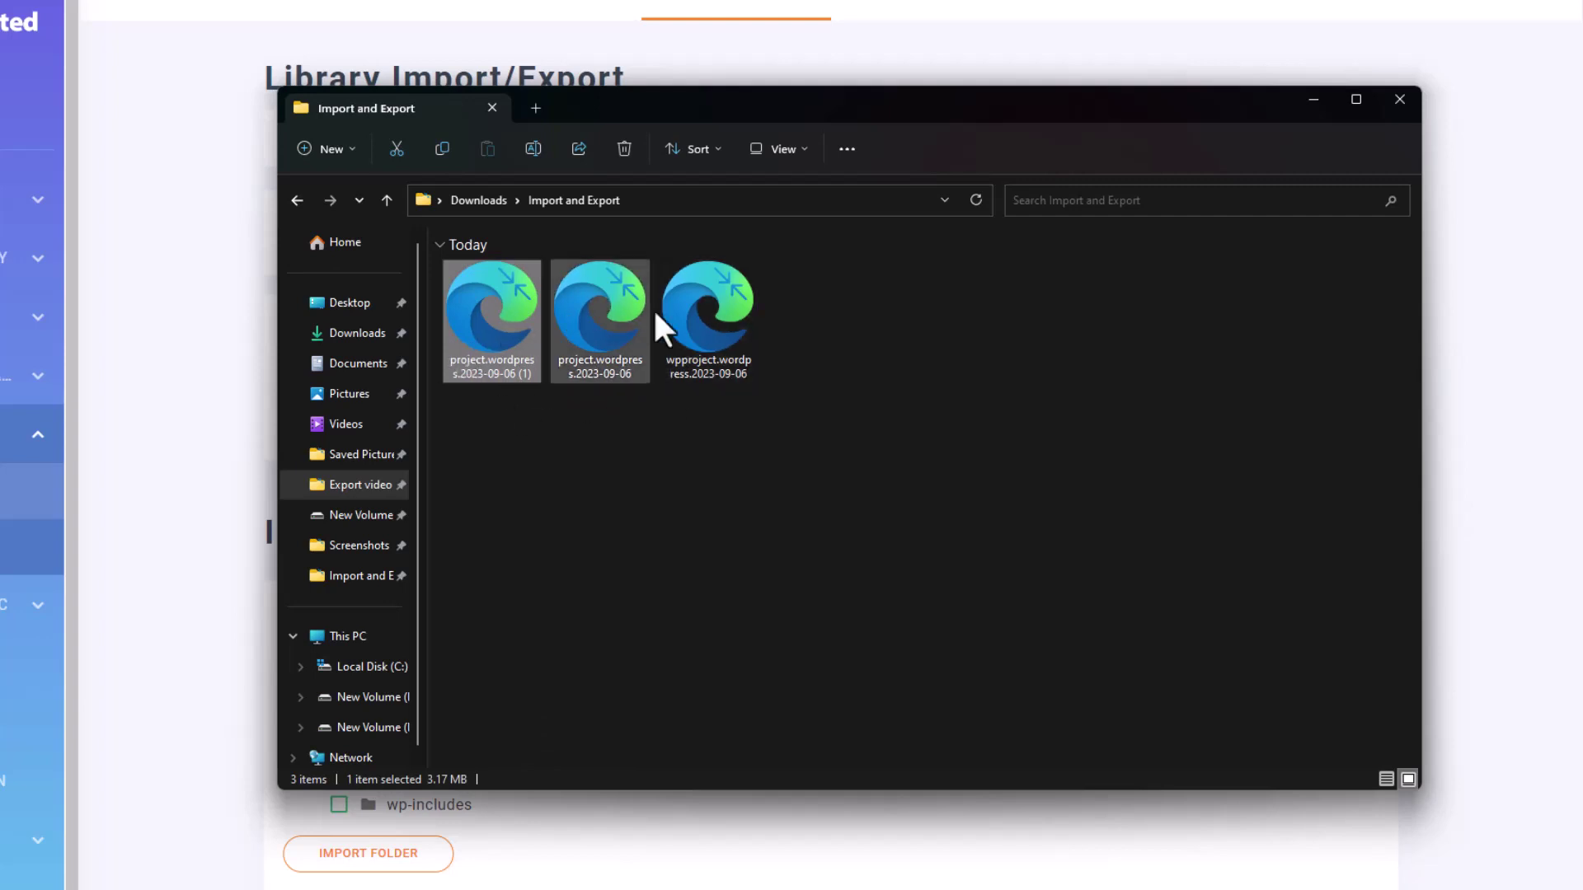
# Export a selection containing only the 1 Physical Folder and Gallery Upload folders.
pyautogui.click(788, 492)
pyautogui.click(186, 652)
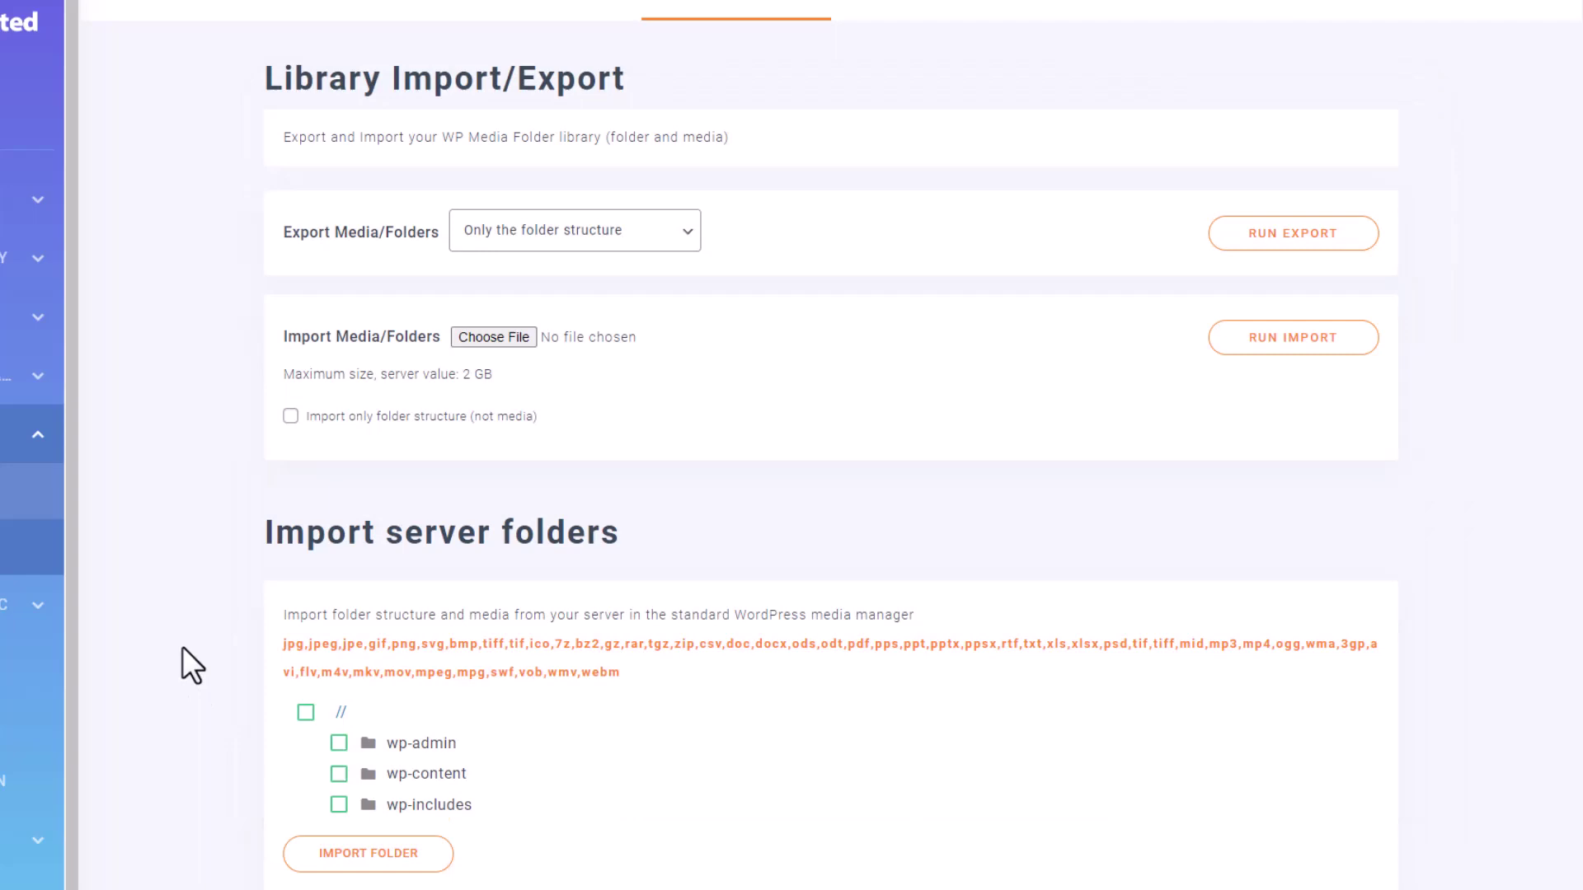
pyautogui.click(656, 231)
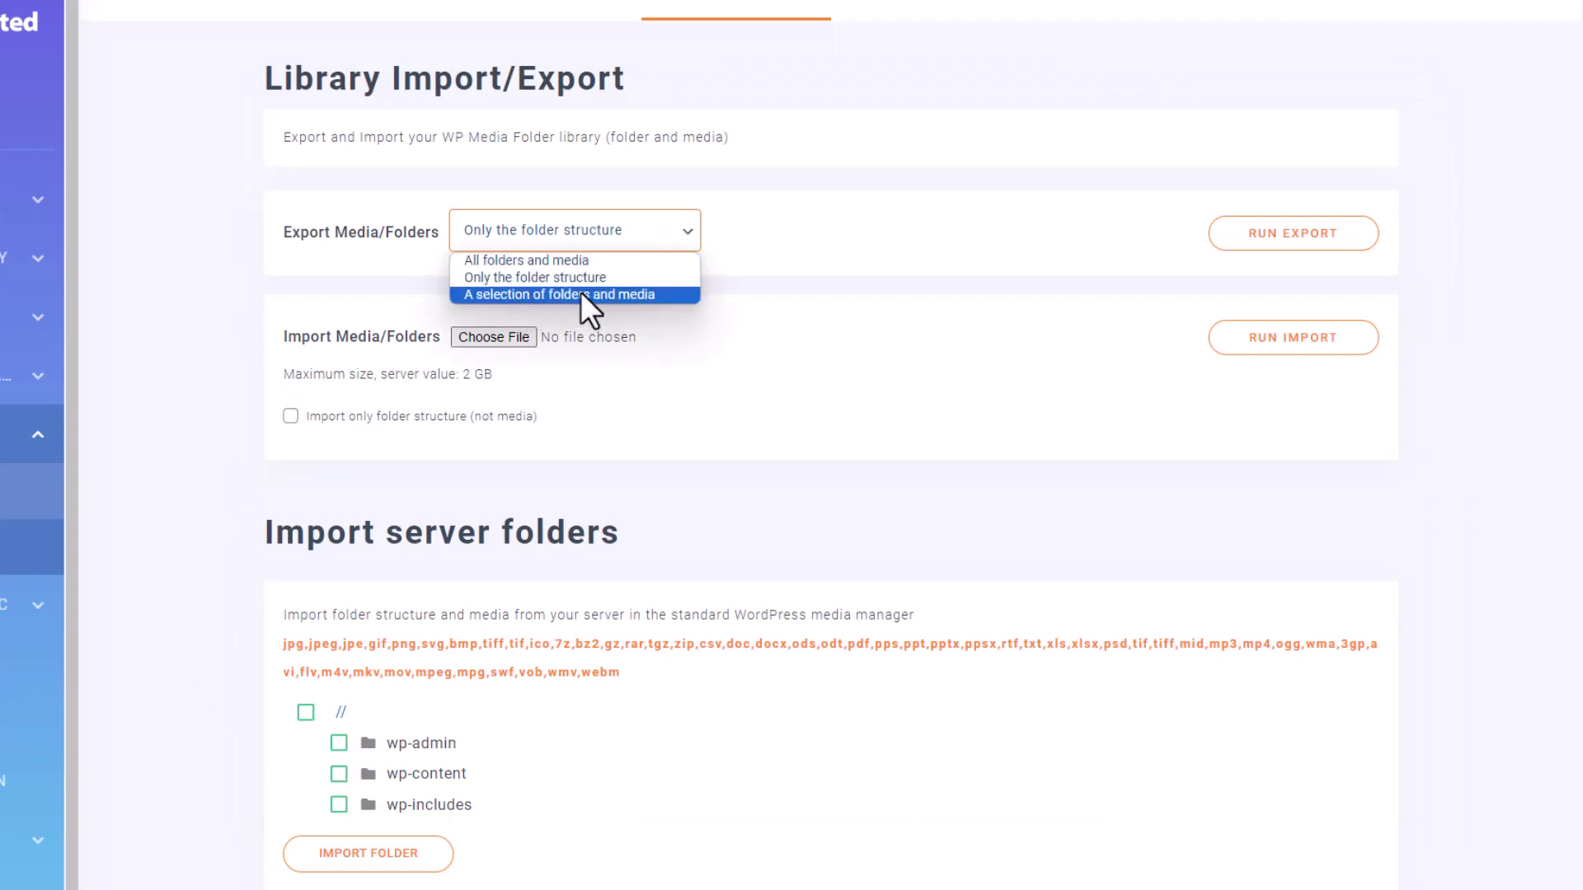
pyautogui.click(602, 294)
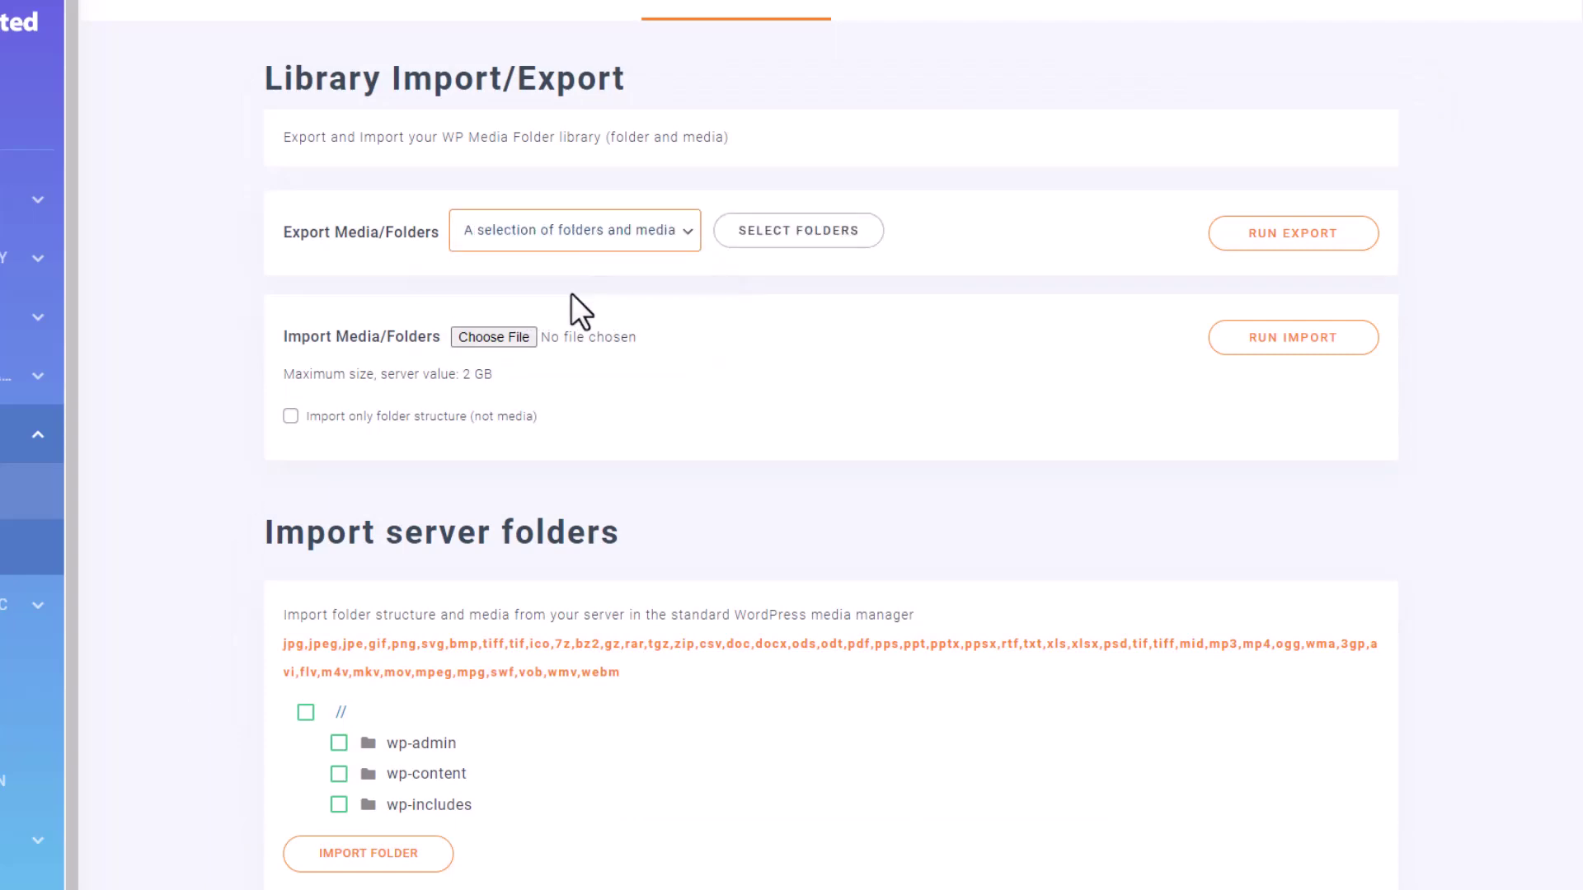
pyautogui.click(846, 241)
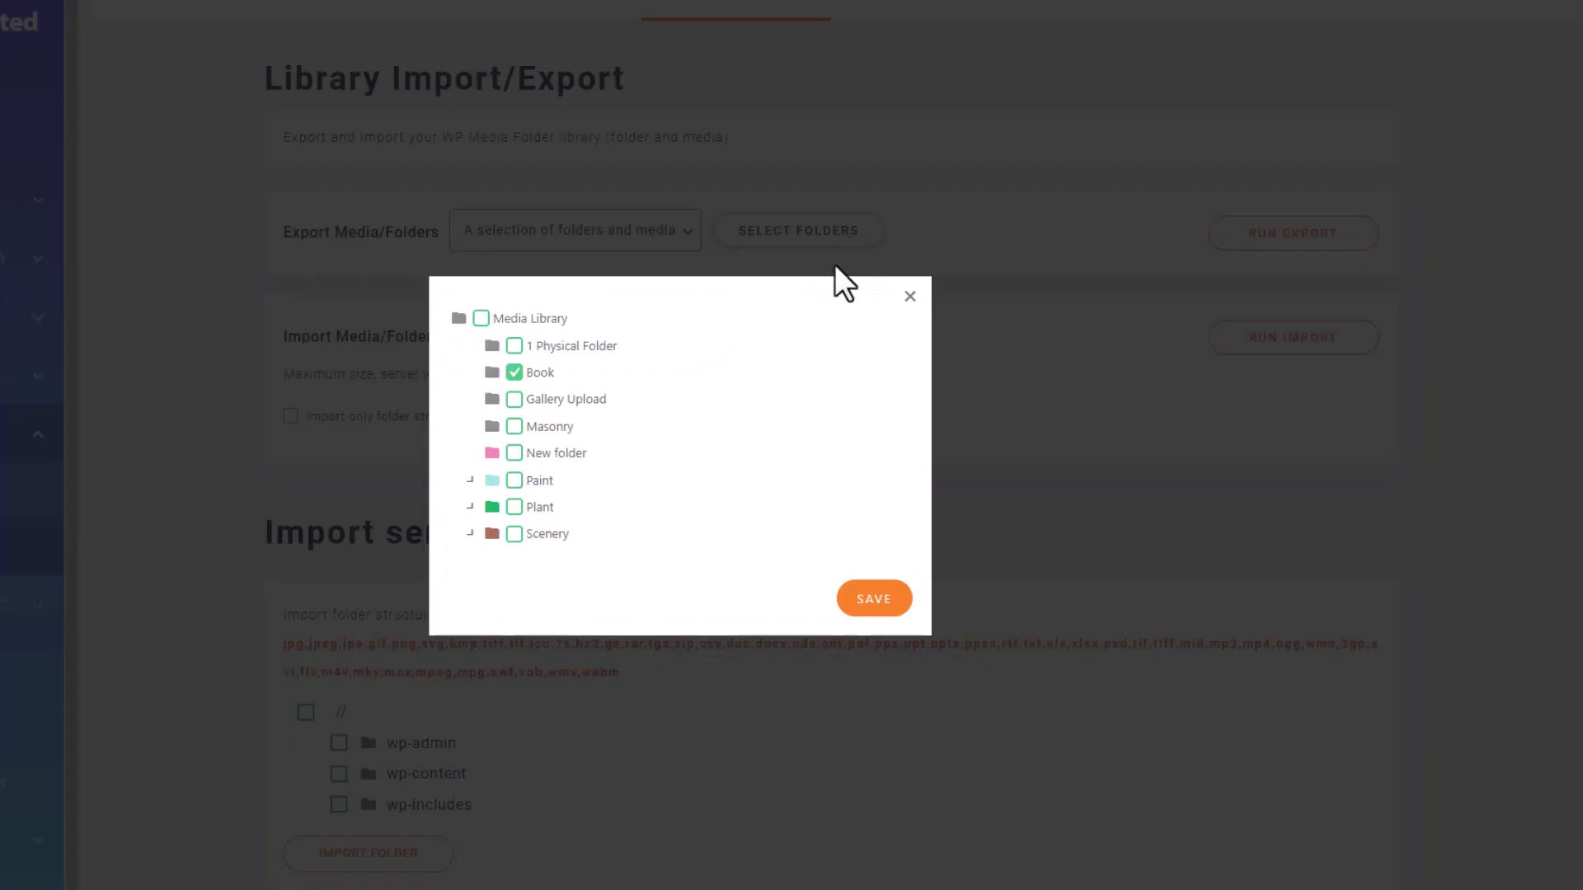
pyautogui.click(513, 345)
pyautogui.click(513, 399)
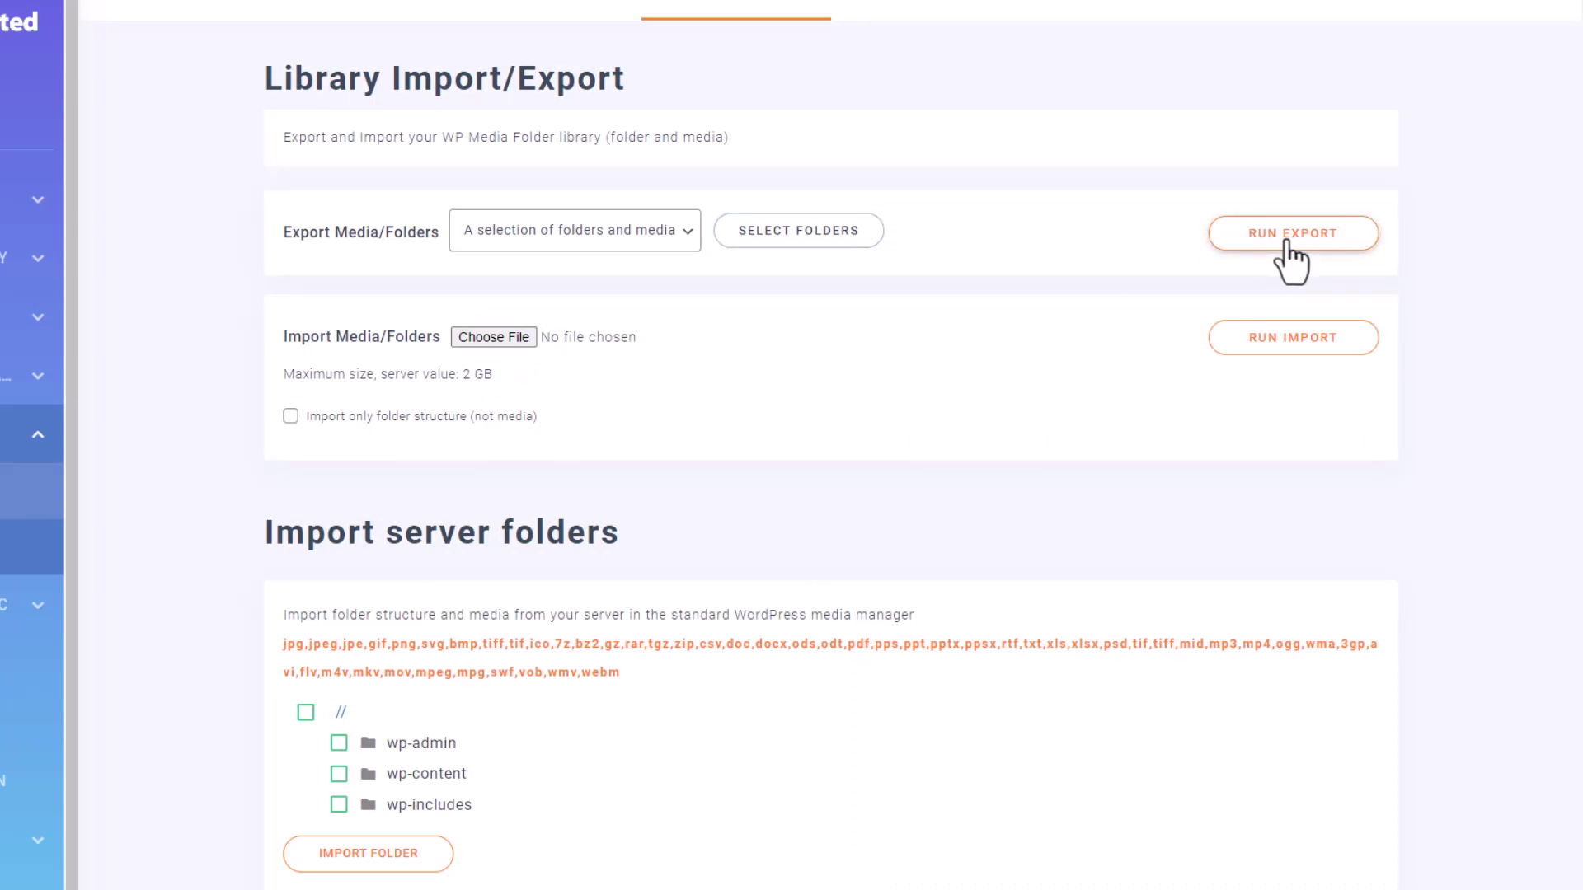
pyautogui.click(1286, 242)
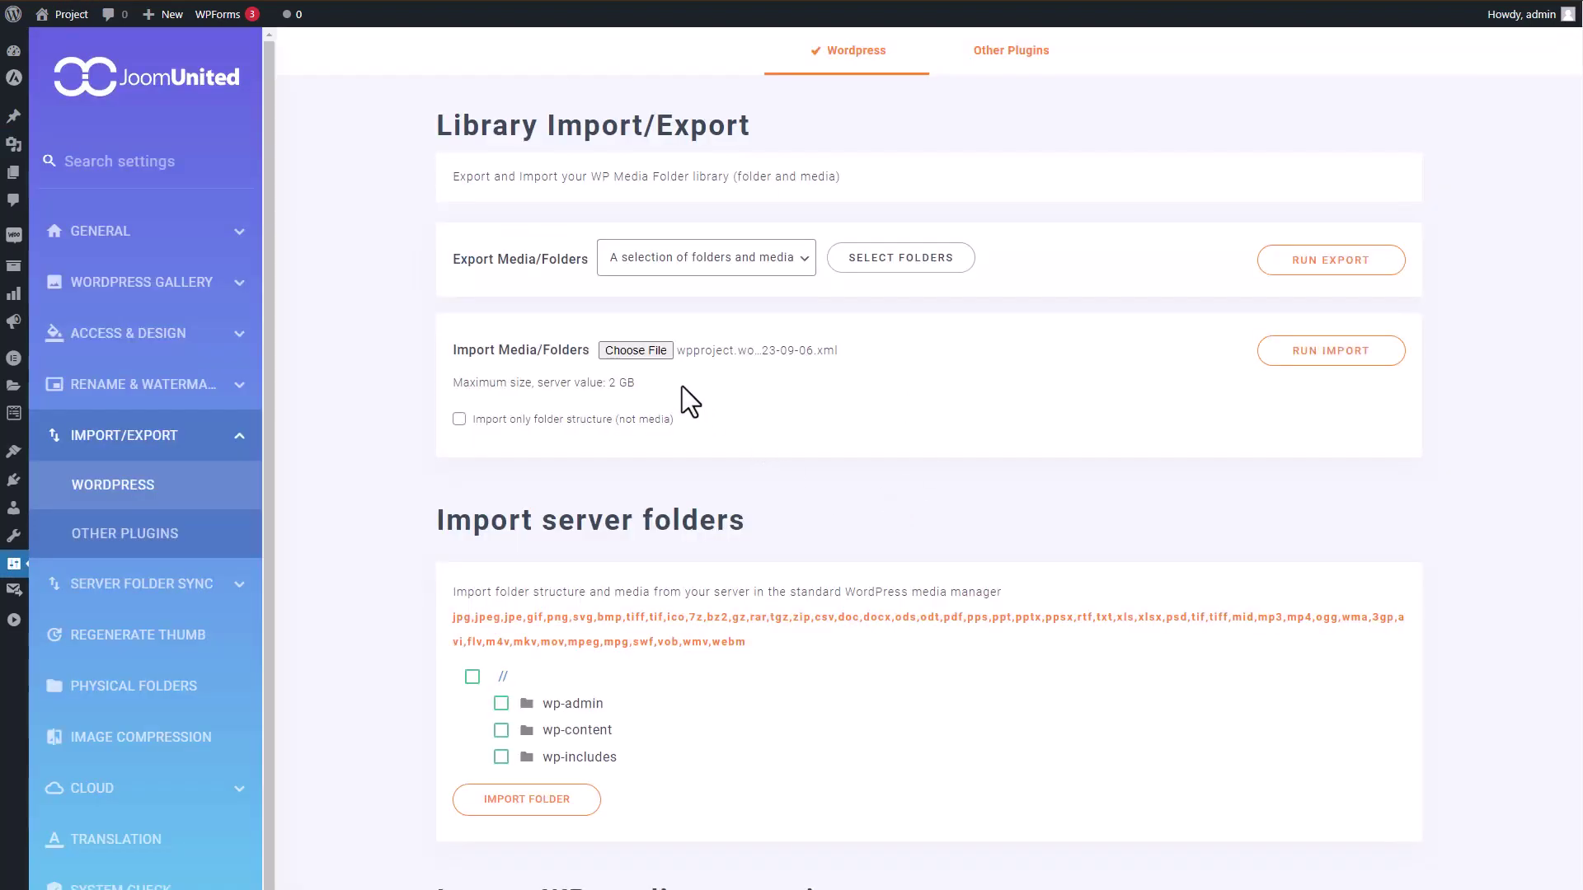
# Import the wpproject.wordpress.2023-09-06 XML export file back into the media library.
pyautogui.click(656, 355)
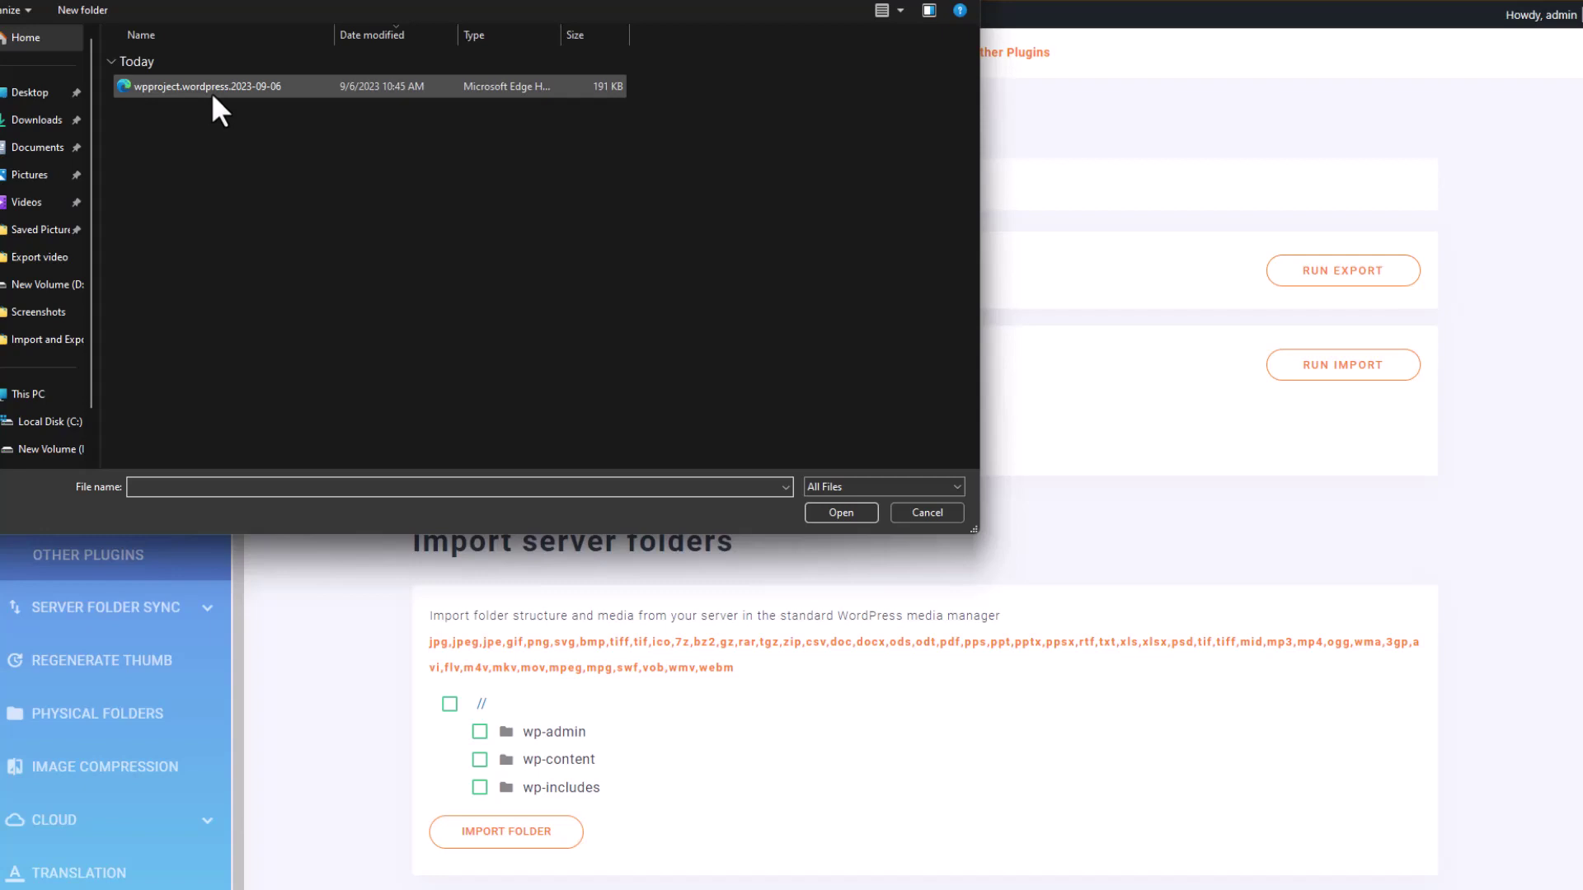
pyautogui.click(208, 87)
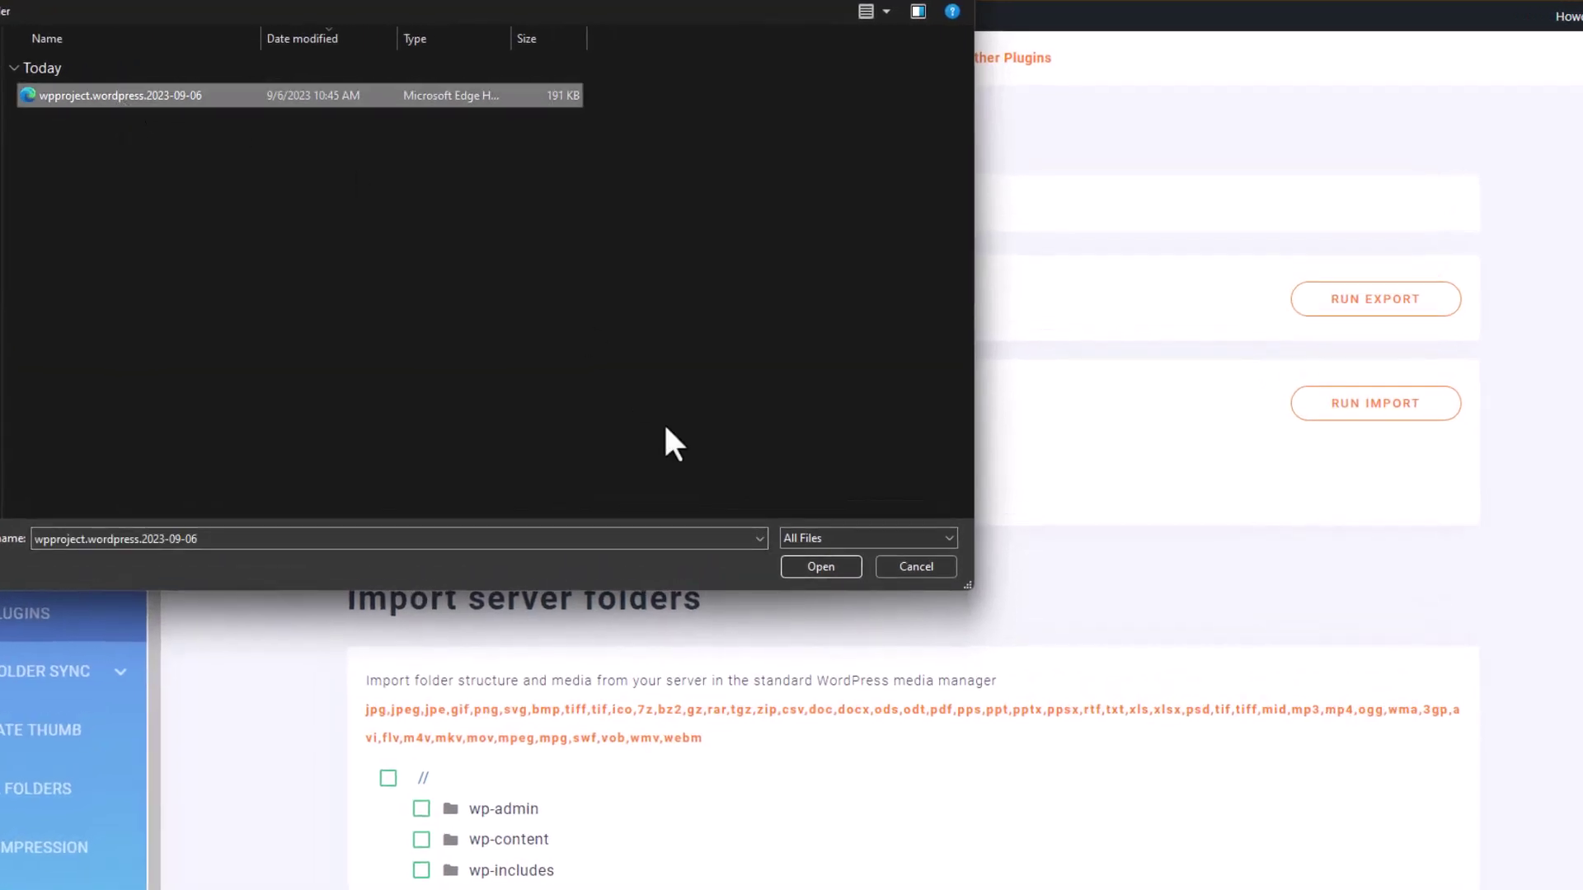
pyautogui.click(846, 569)
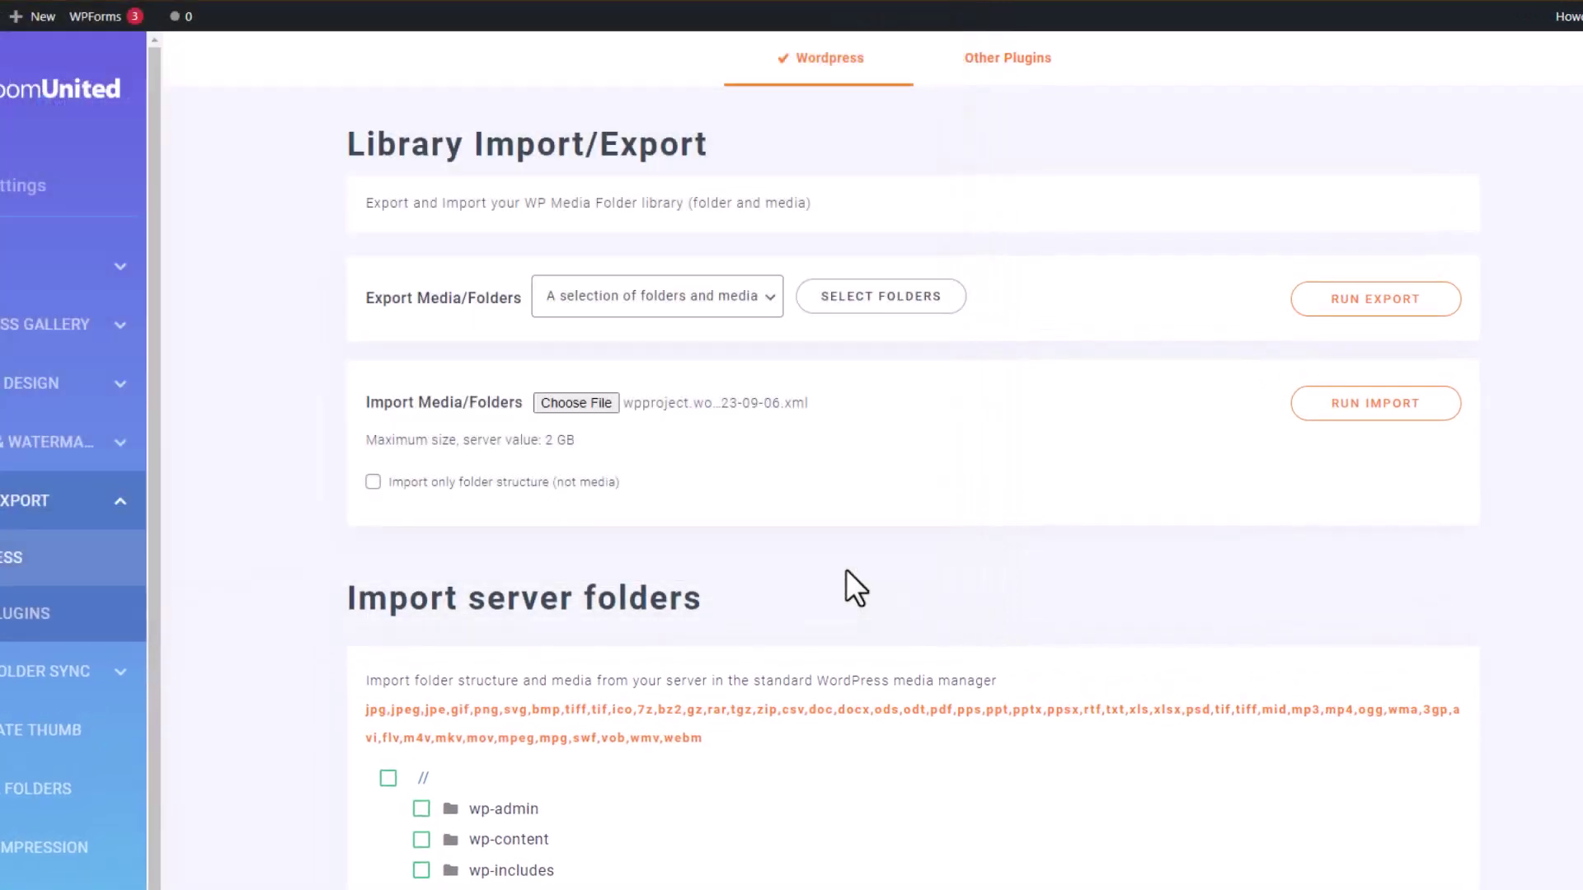
pyautogui.click(1385, 424)
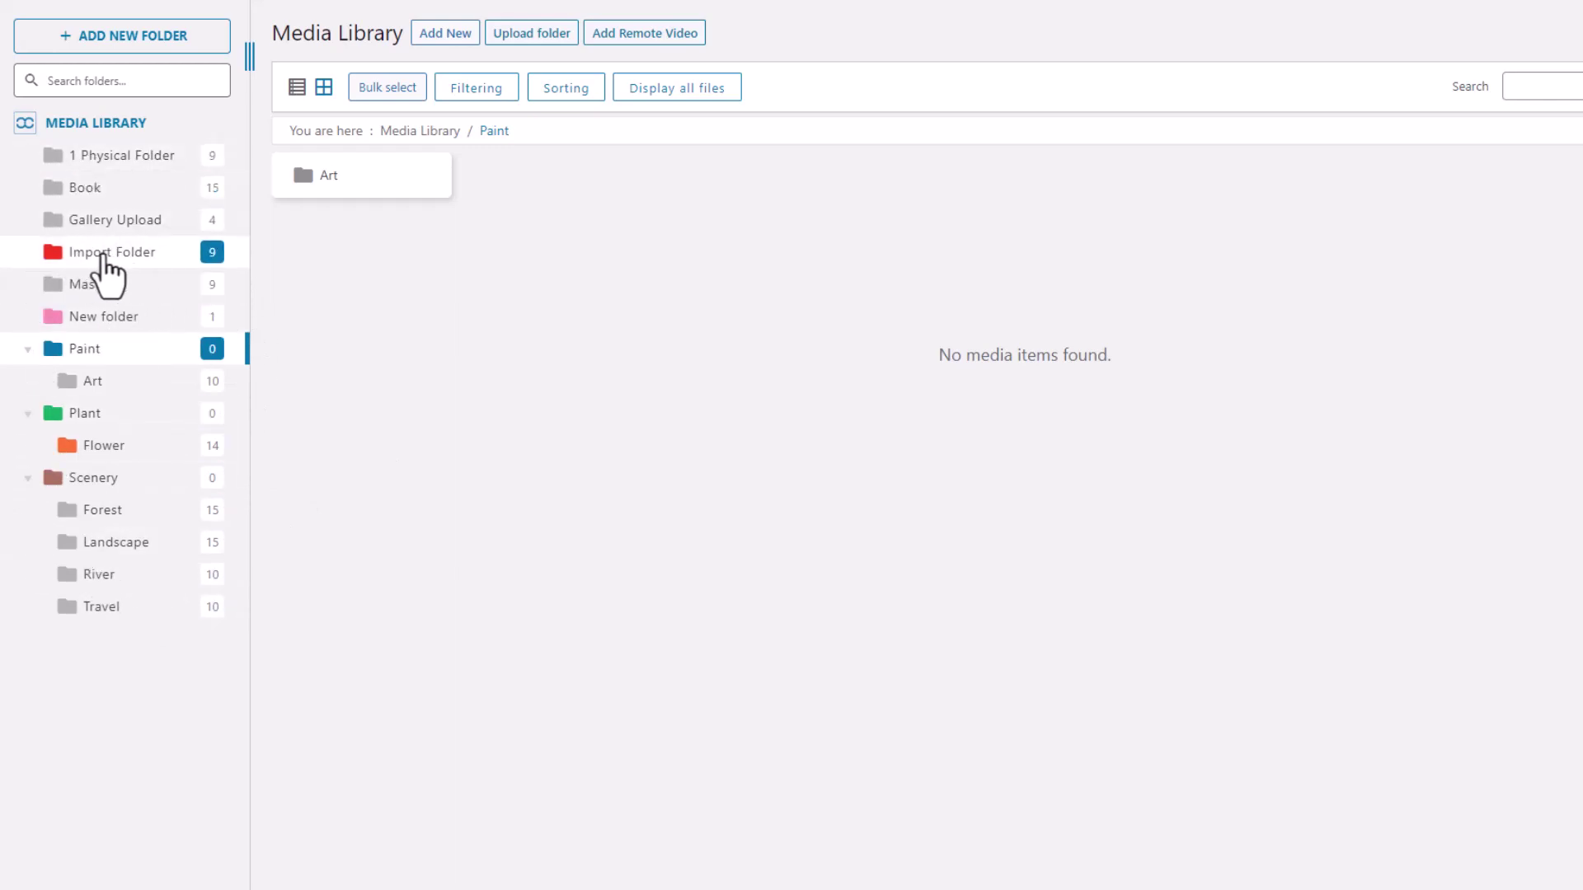
# Open Import Folder in the folder tree to show its 9 imported files.
pyautogui.click(103, 255)
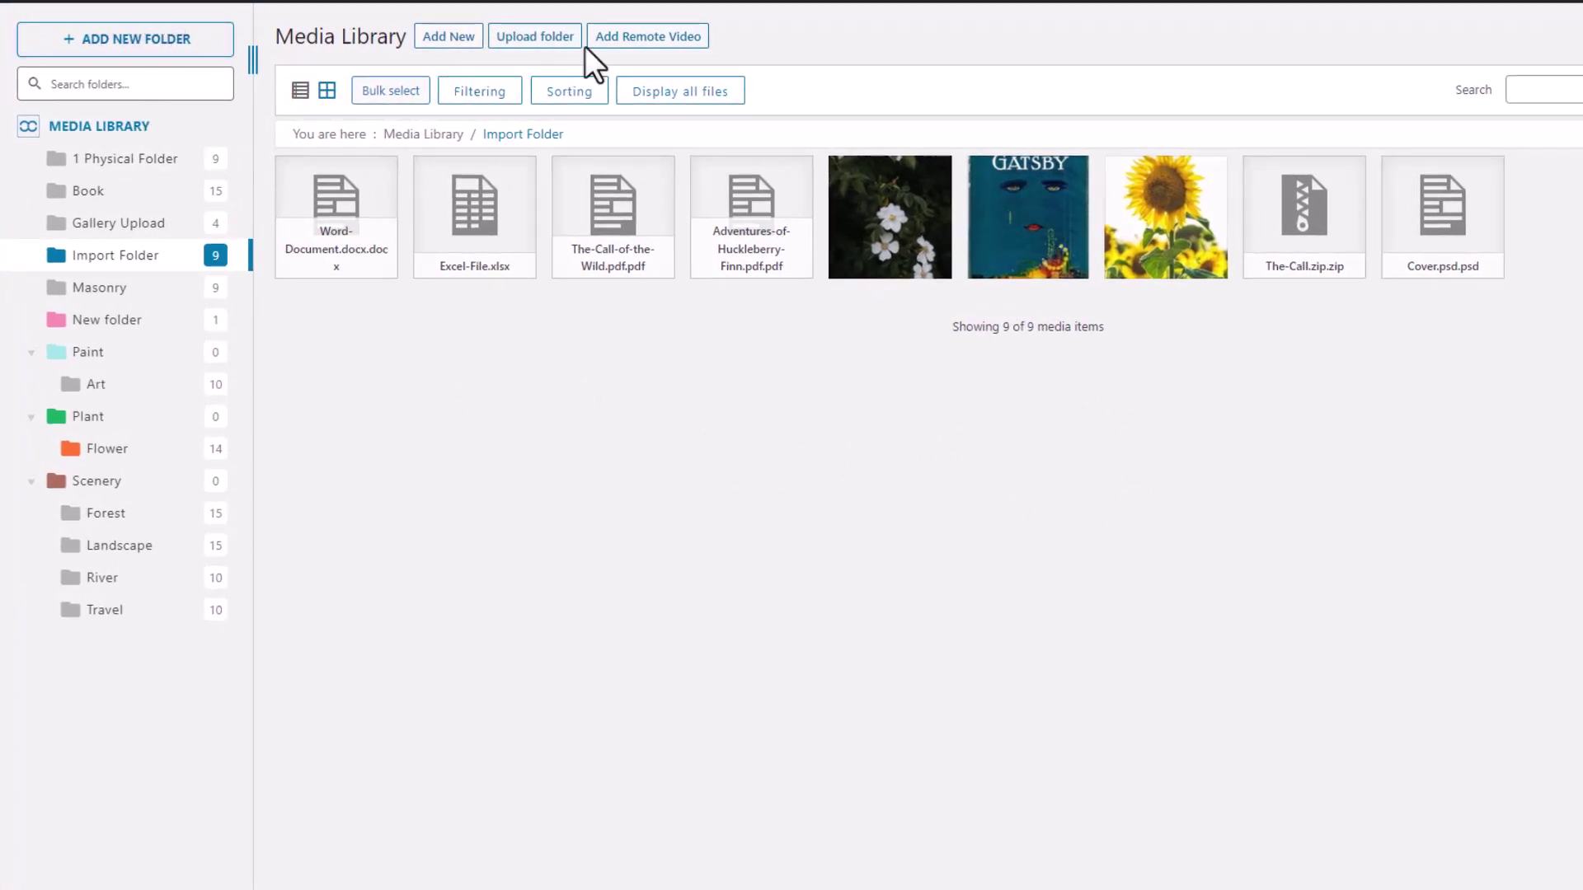
# Upload the Mason folder from Saved Pictures into Import Folder, then open the new subfolder.
pyautogui.click(535, 48)
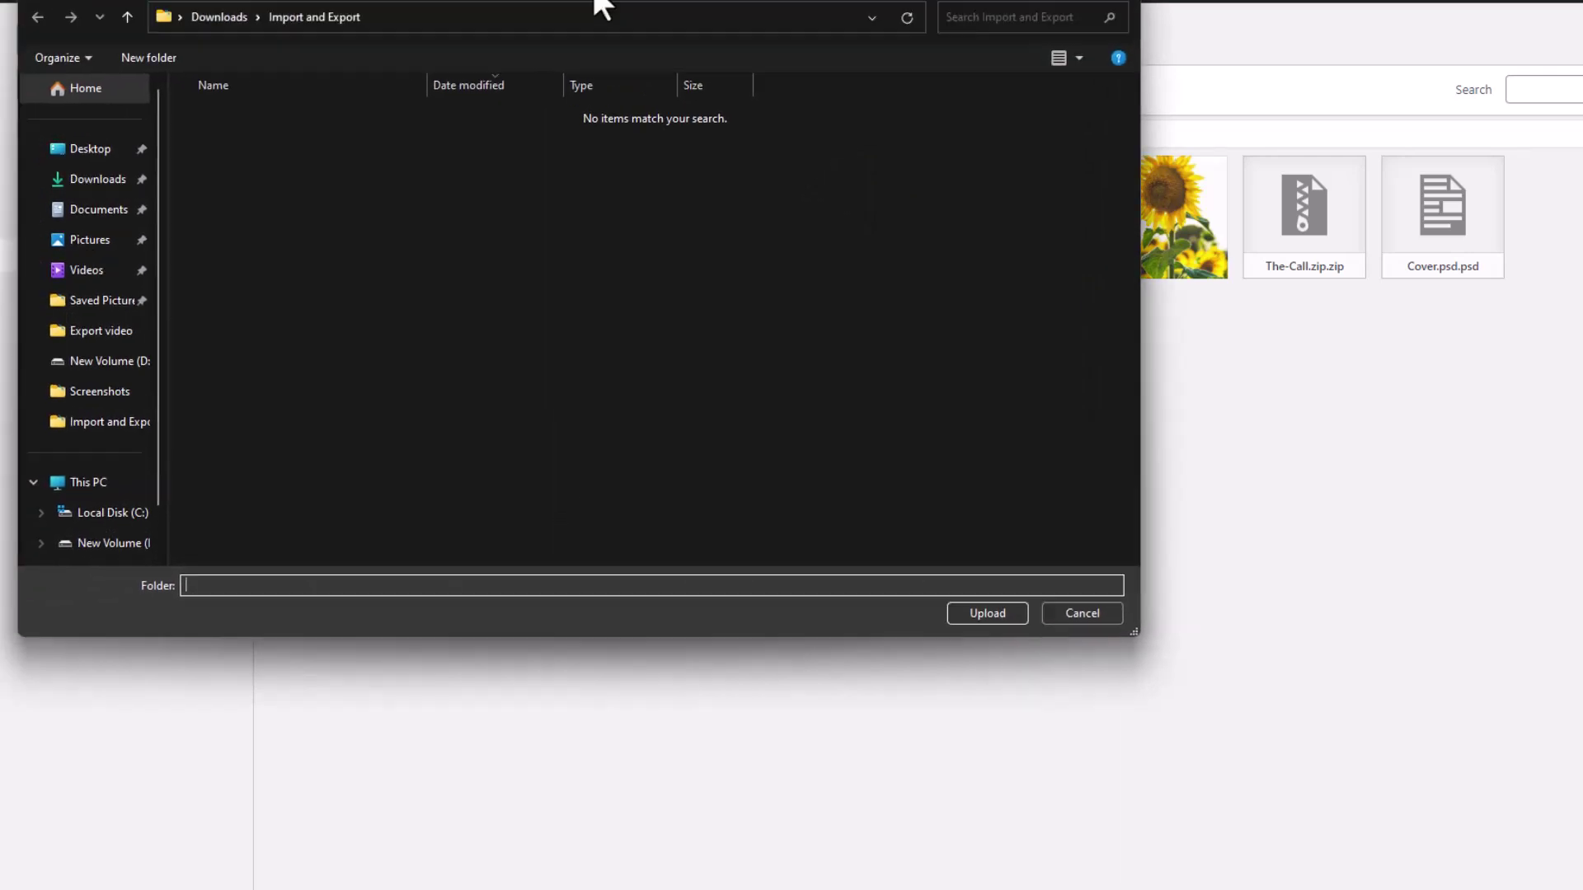
pyautogui.click(124, 356)
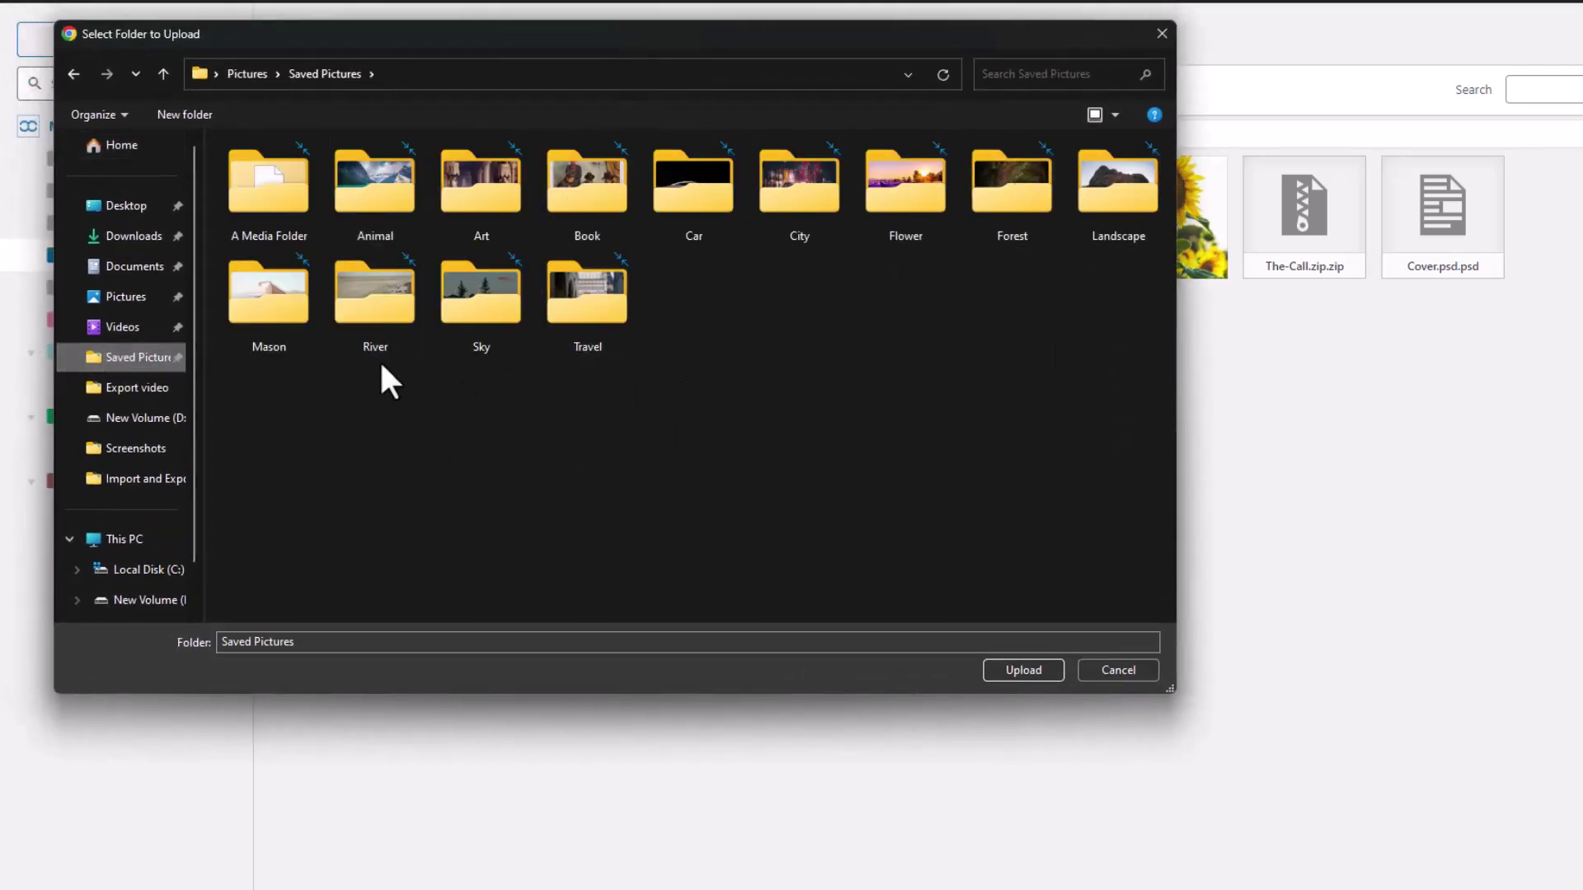
pyautogui.click(271, 287)
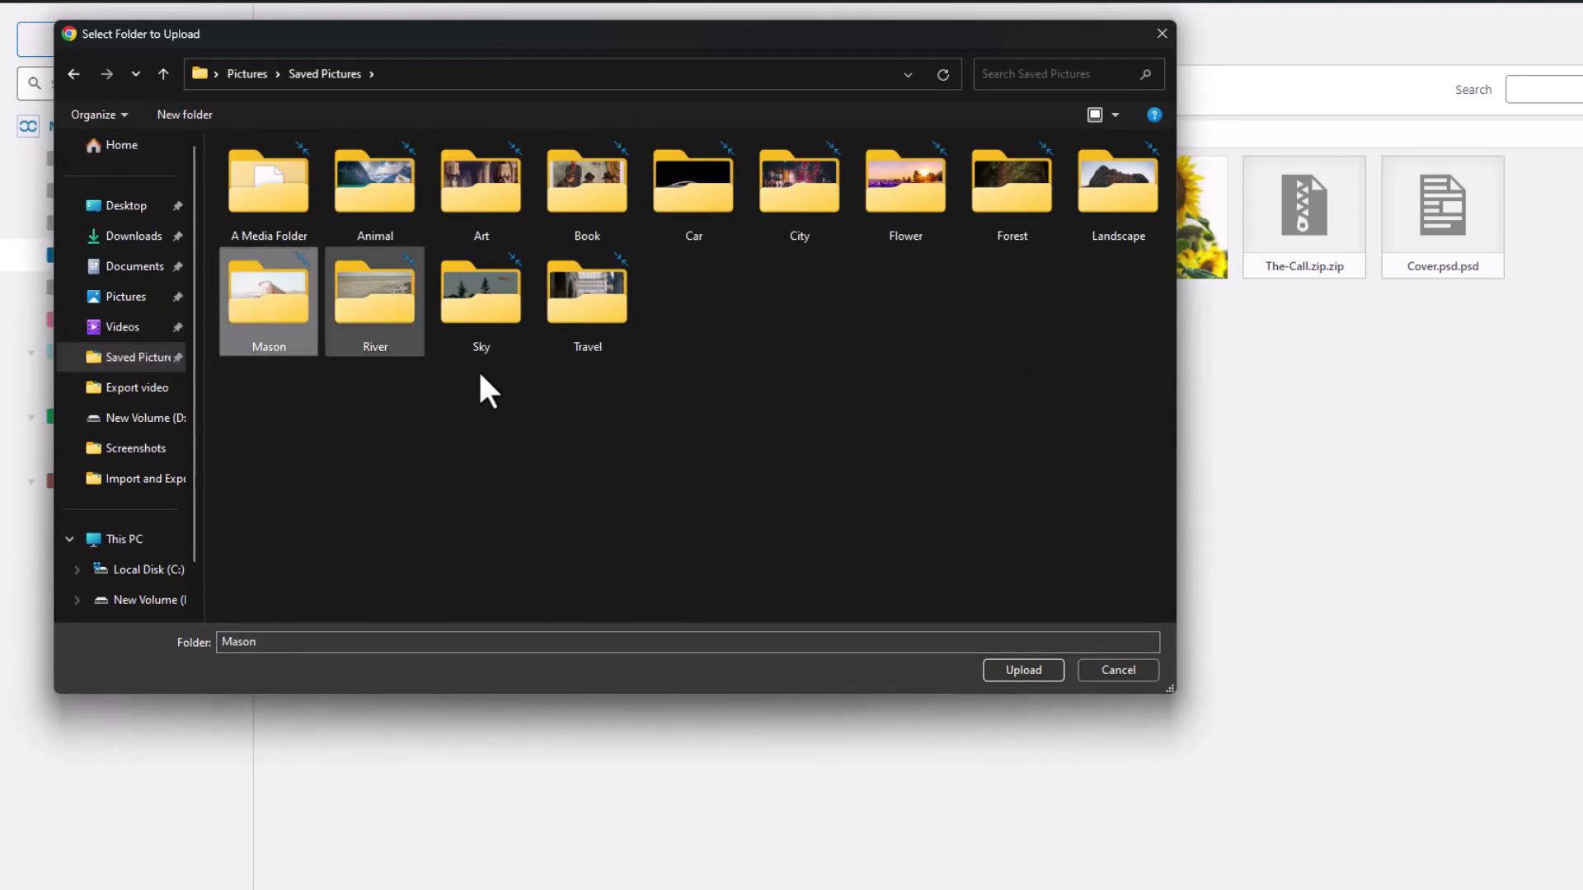
pyautogui.click(1019, 669)
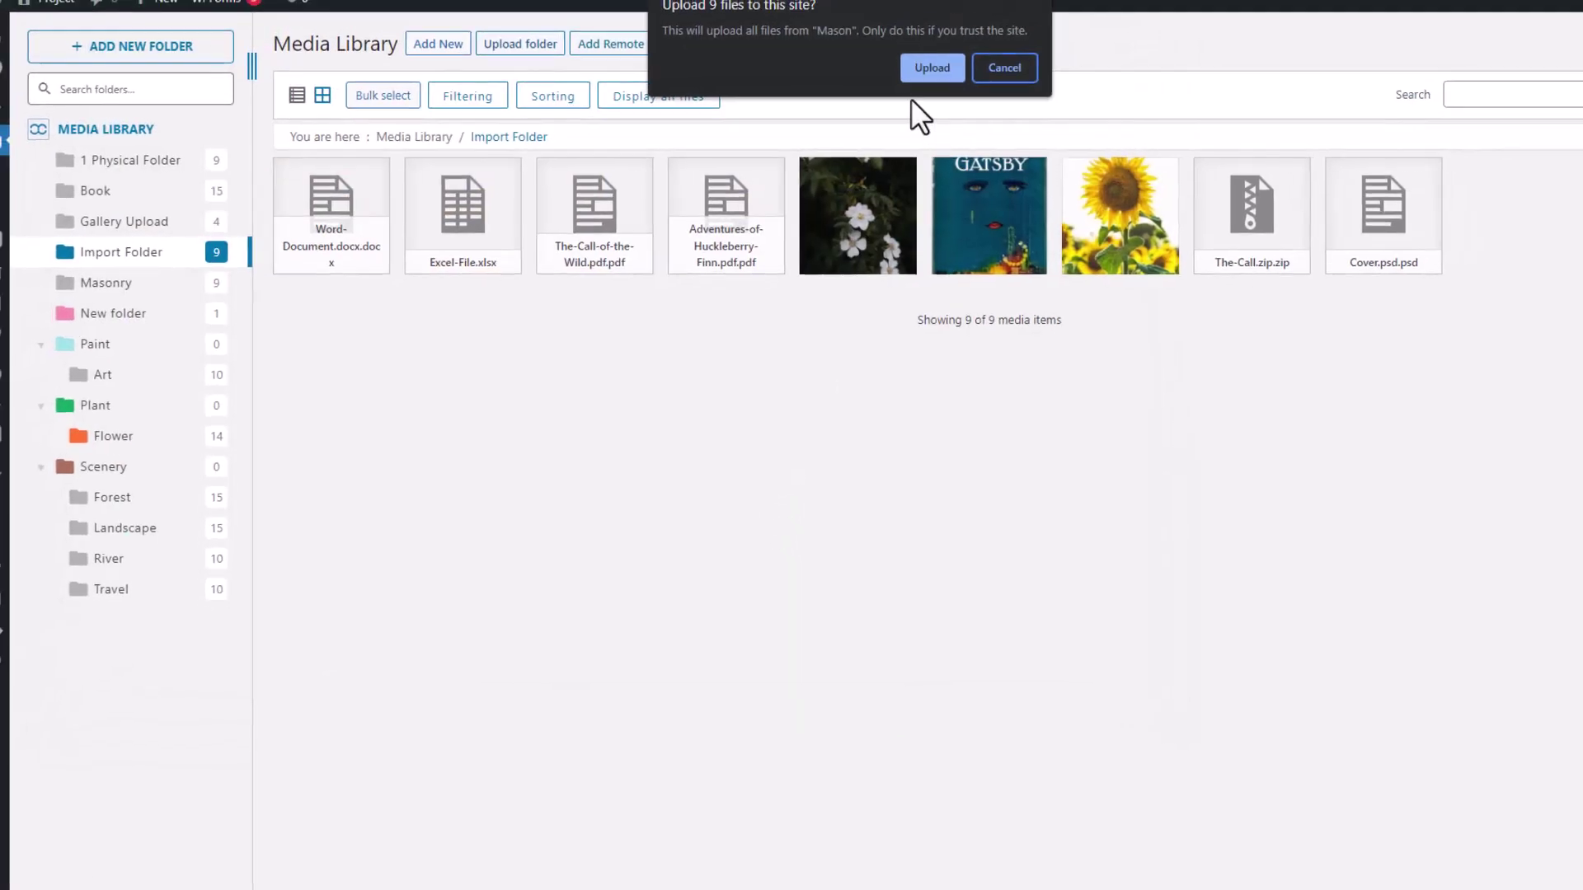
pyautogui.click(874, 76)
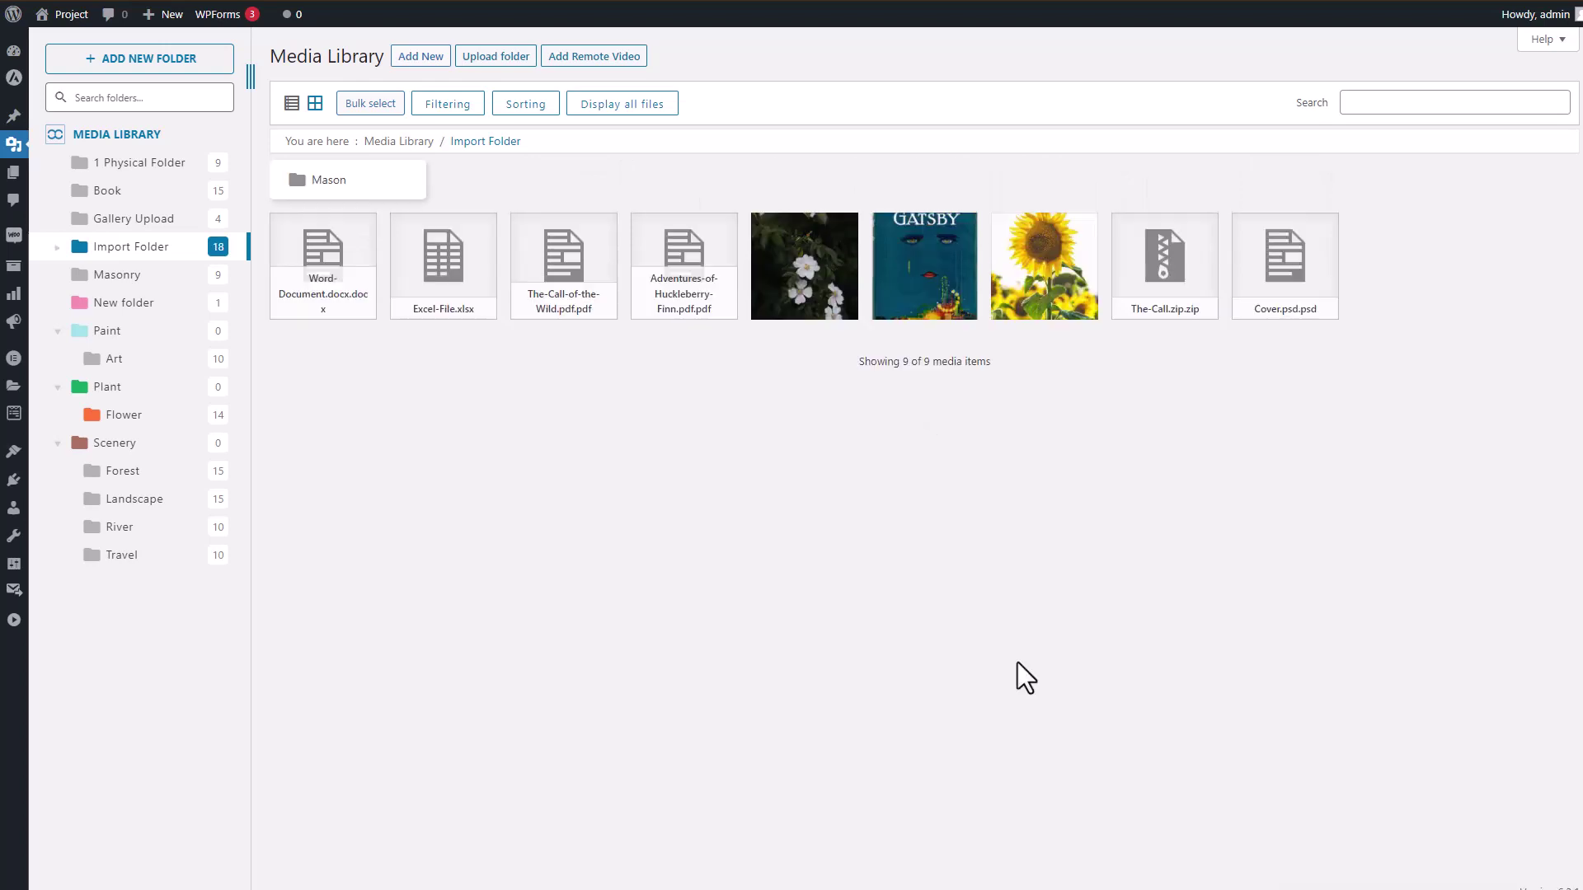
pyautogui.click(57, 246)
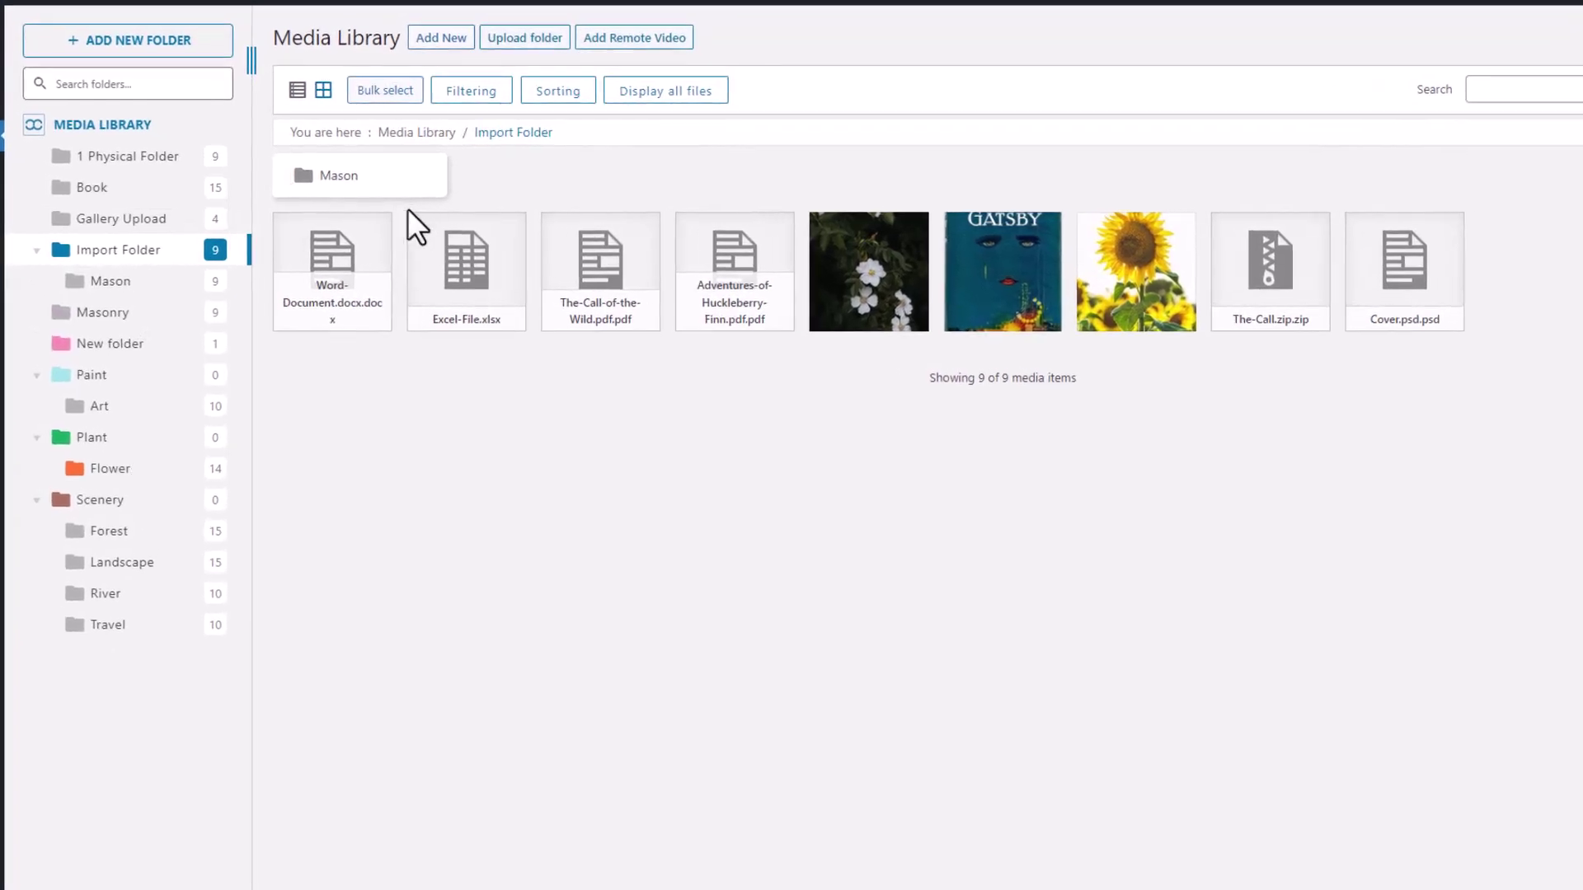
pyautogui.click(367, 185)
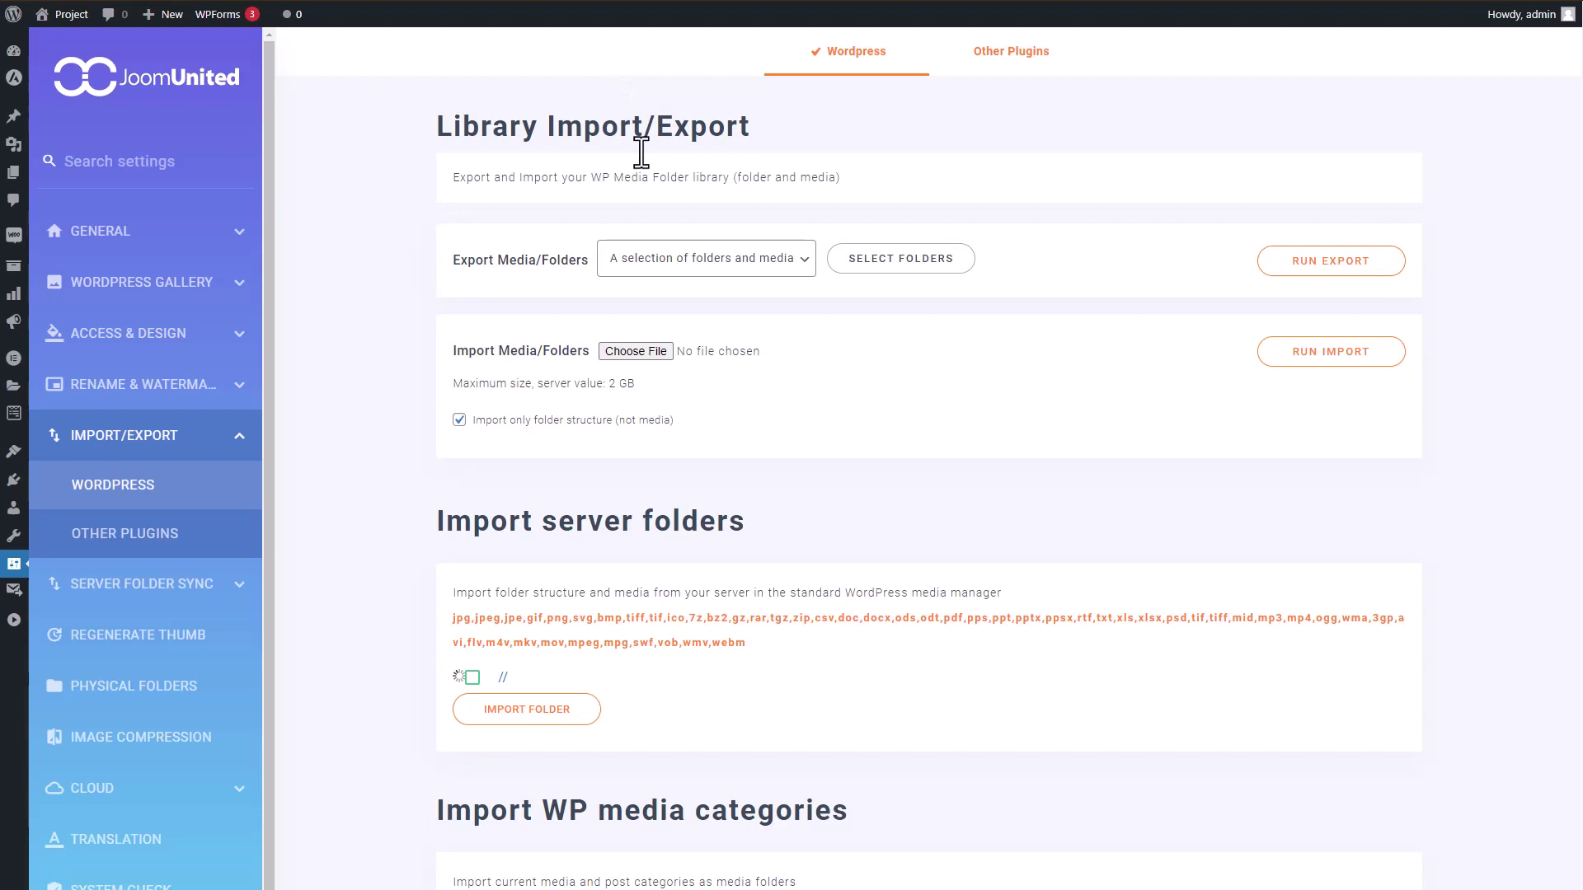
# Scroll the Import/Export settings down to the server folder tree and back up.
pyautogui.scroll(-2, 872, 494)
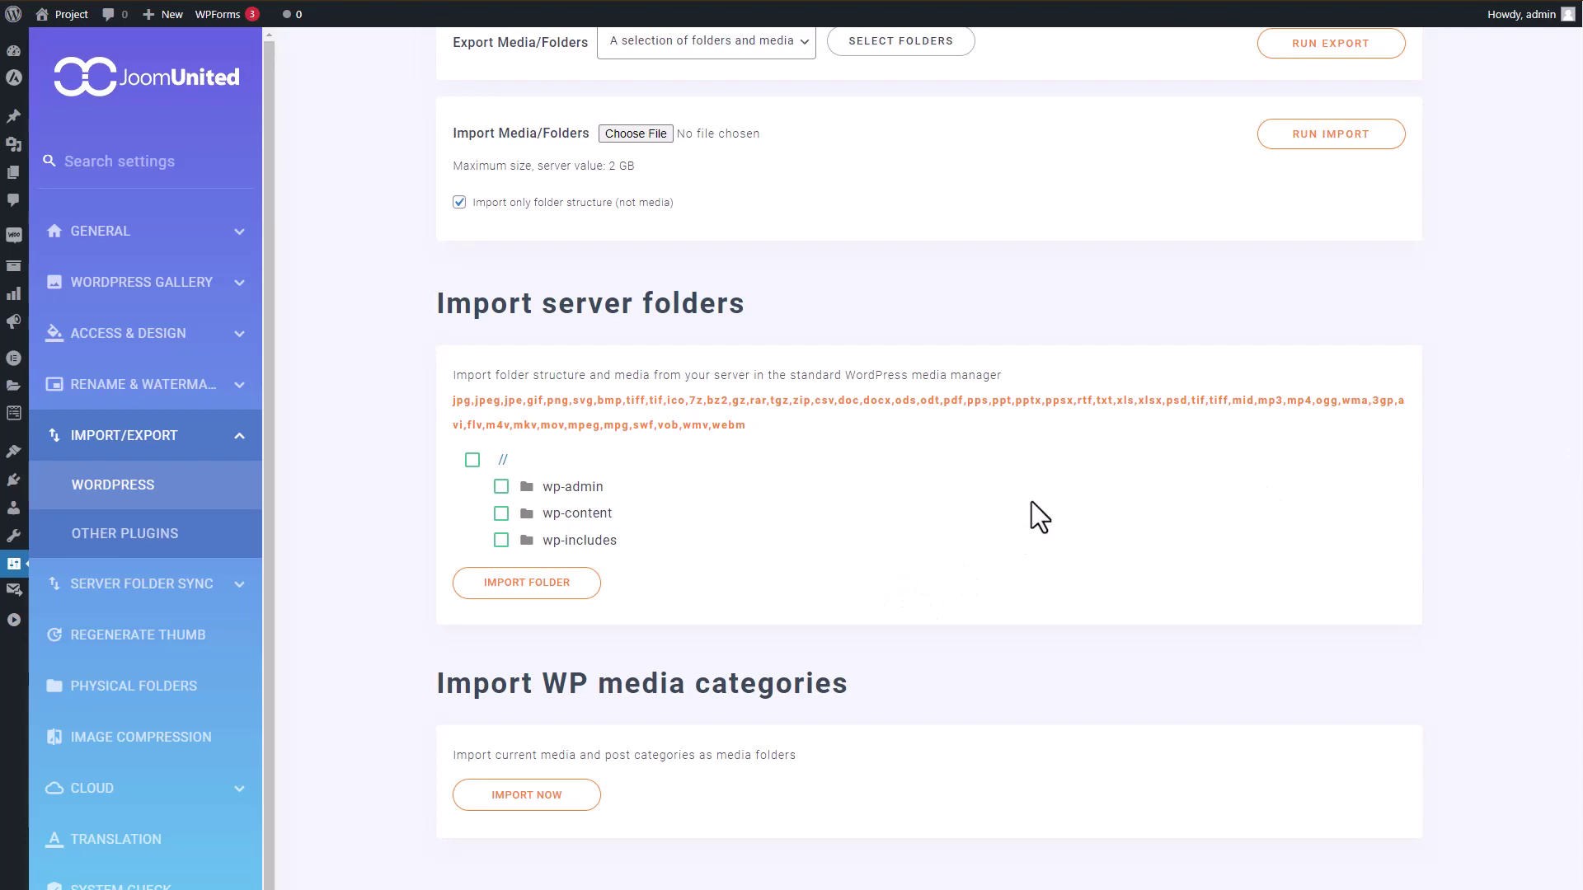
pyautogui.scroll(3, 1026, 552)
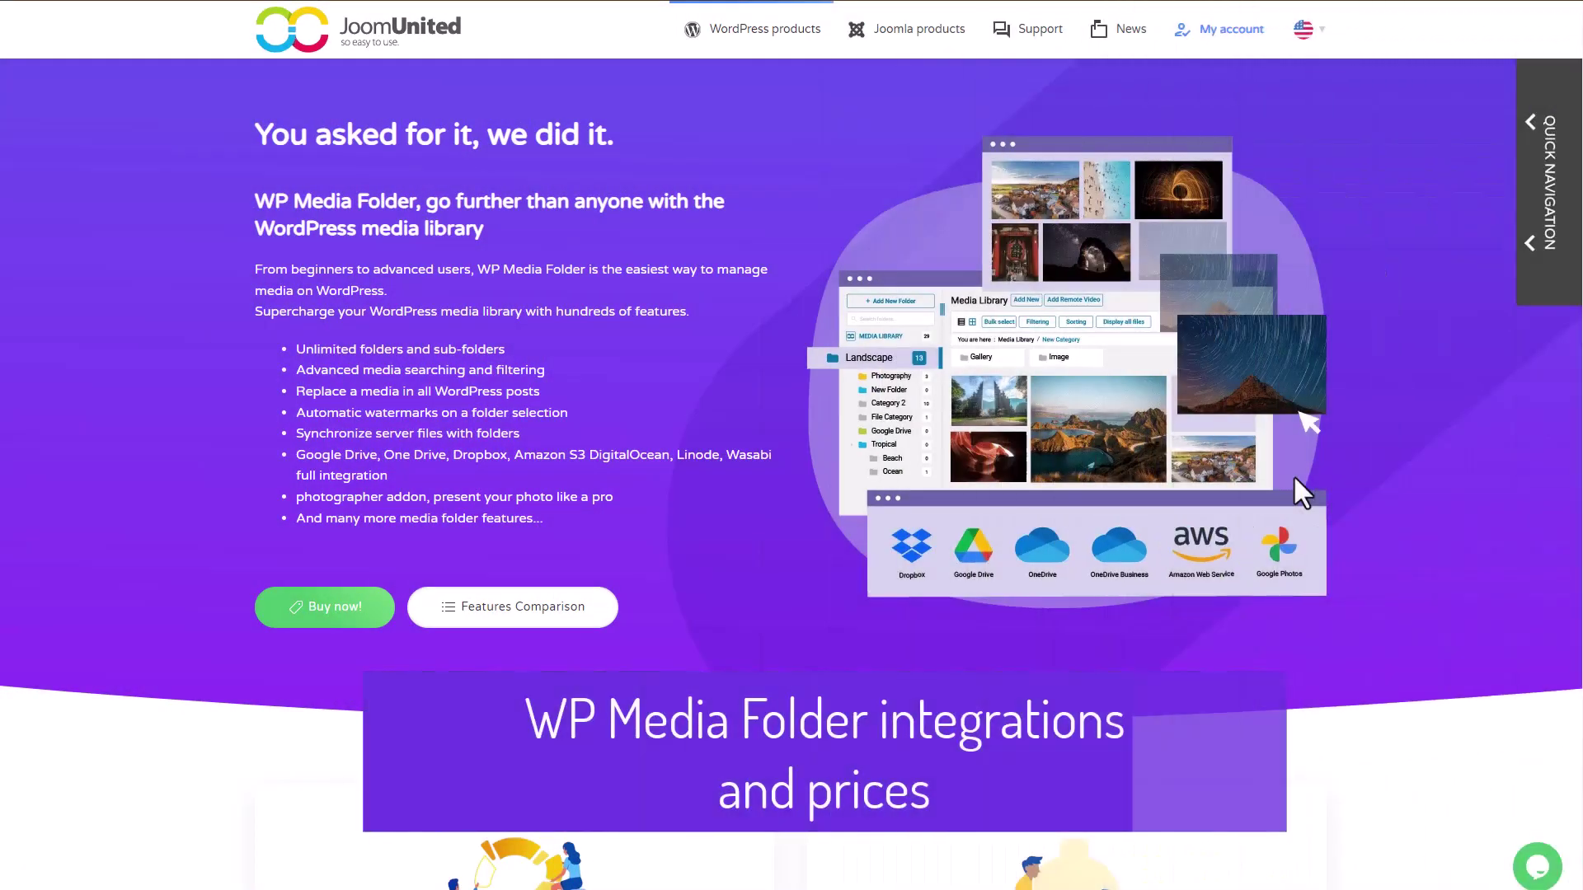
# Scroll down the WP Media Folder product page to the cloud connector addon cards.
pyautogui.scroll(-3, 1292, 473)
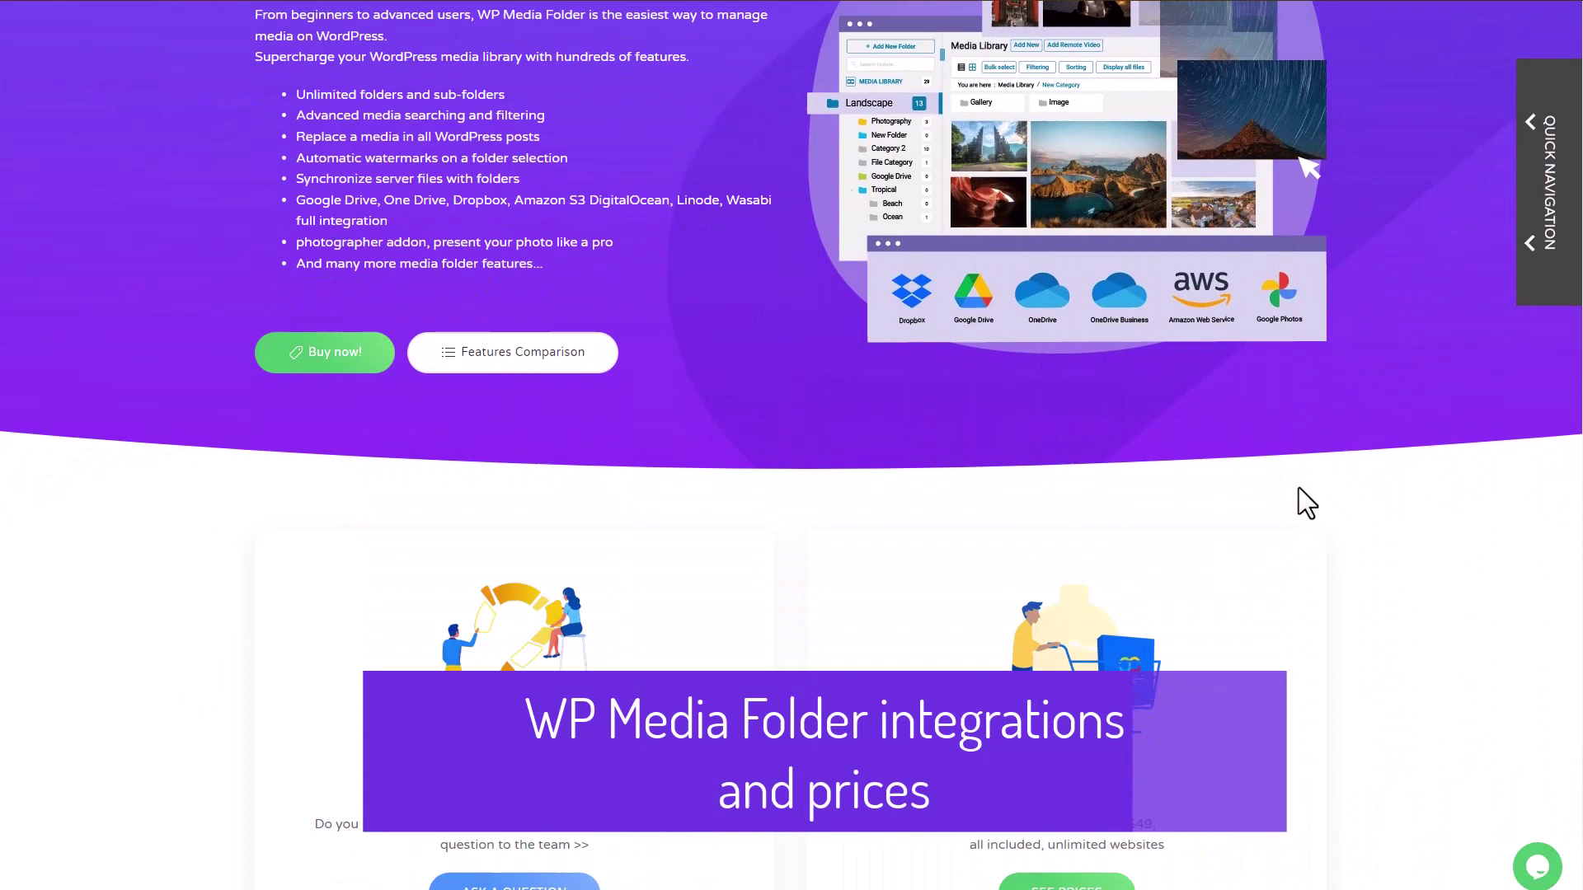
pyautogui.scroll(-8, 1307, 503)
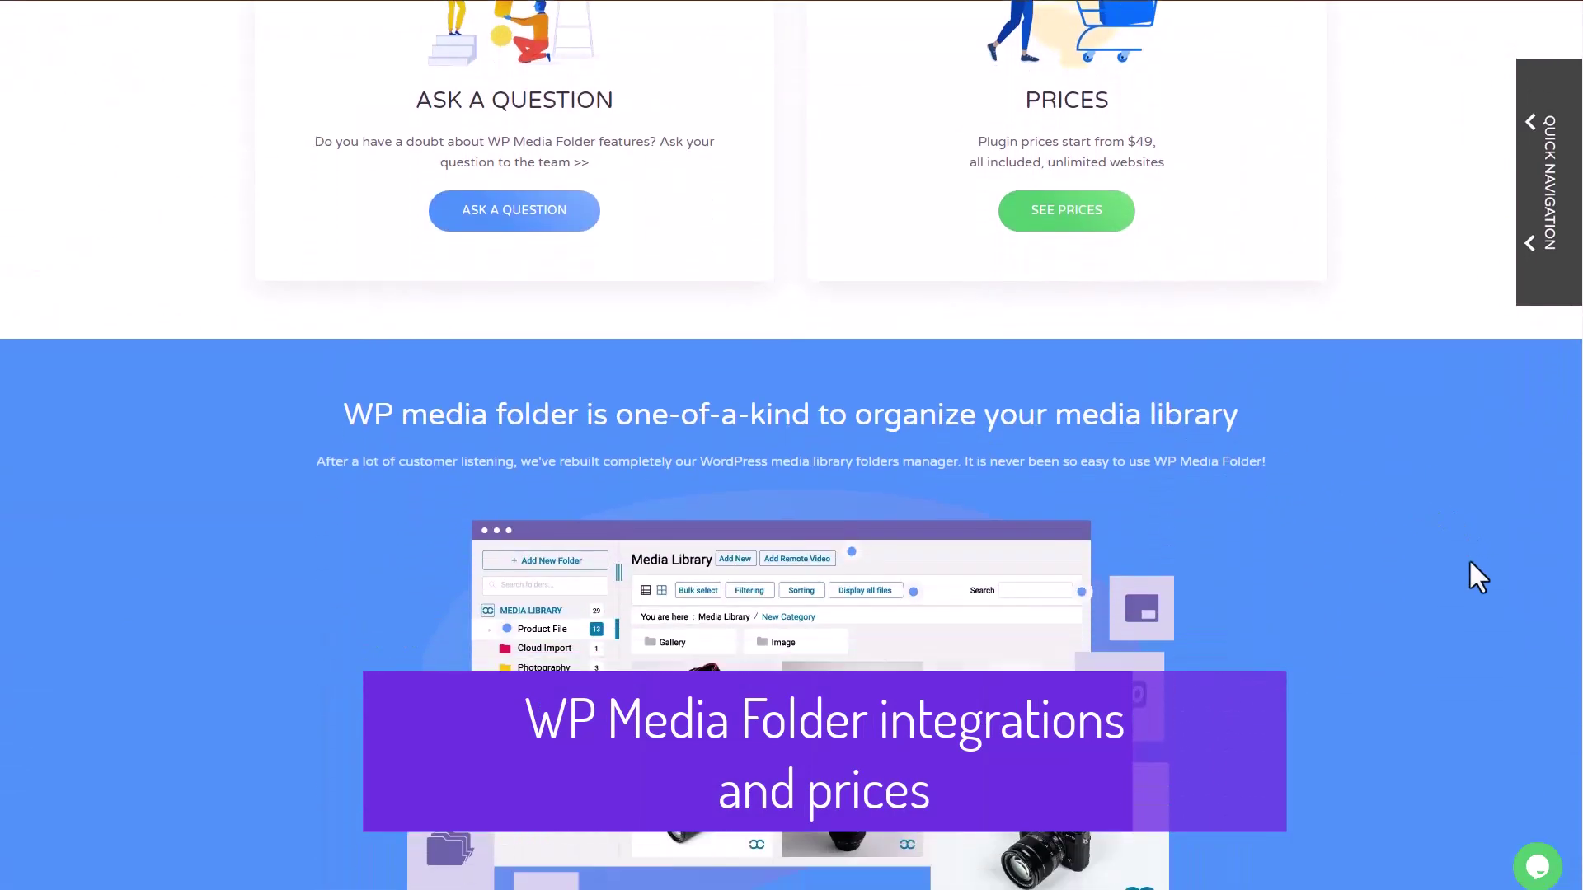
pyautogui.scroll(-2, 791, 445)
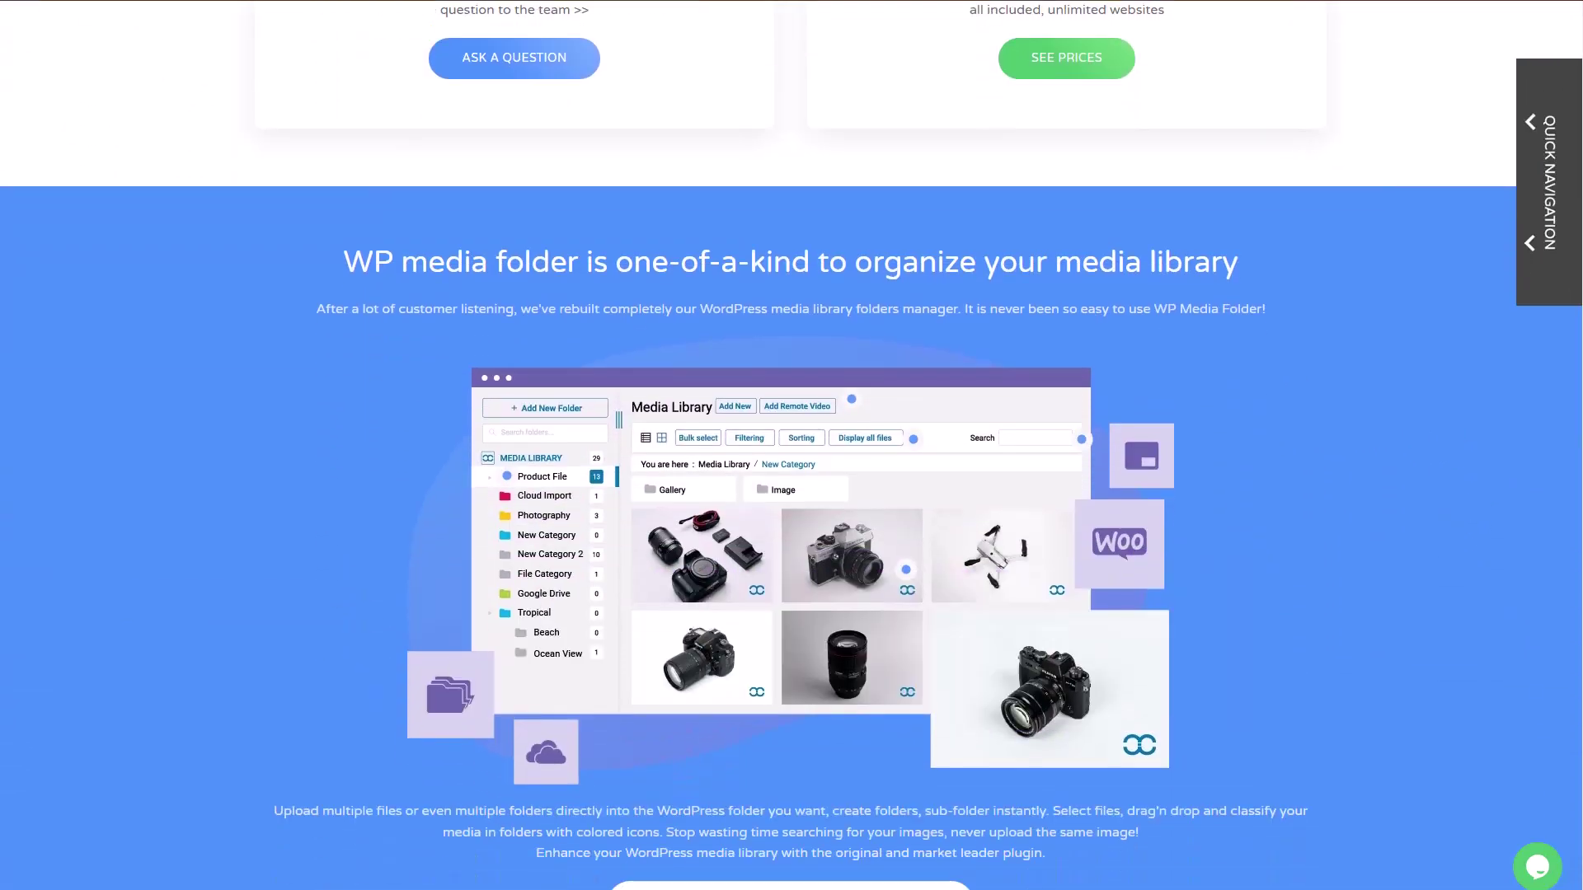
pyautogui.scroll(-1, 792, 445)
pyautogui.scroll(-18, 791, 445)
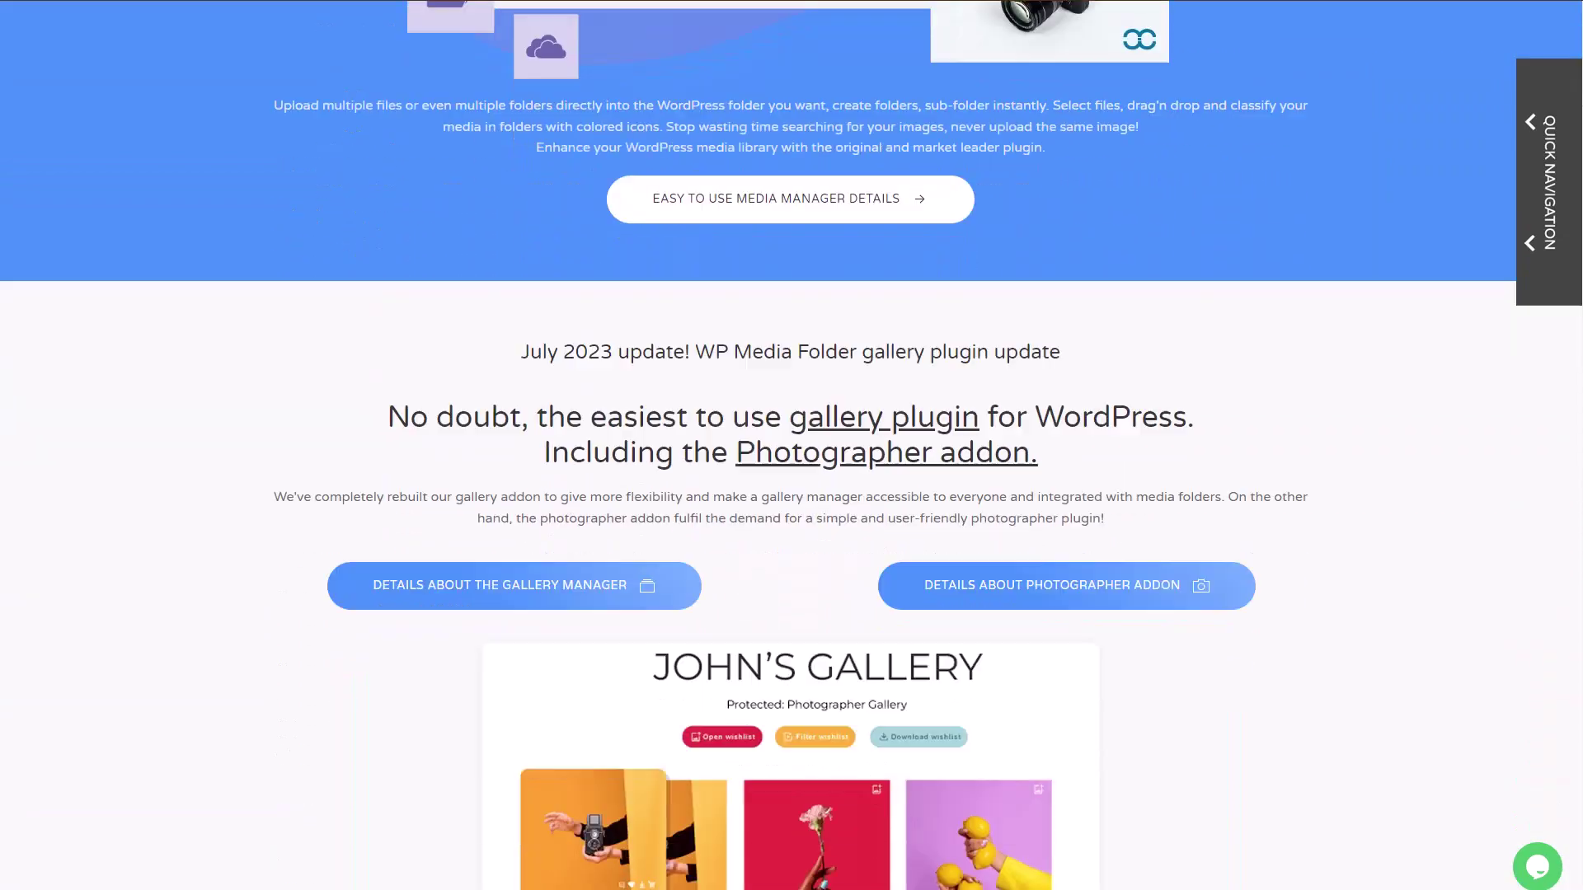
pyautogui.scroll(-20, 1575, 247)
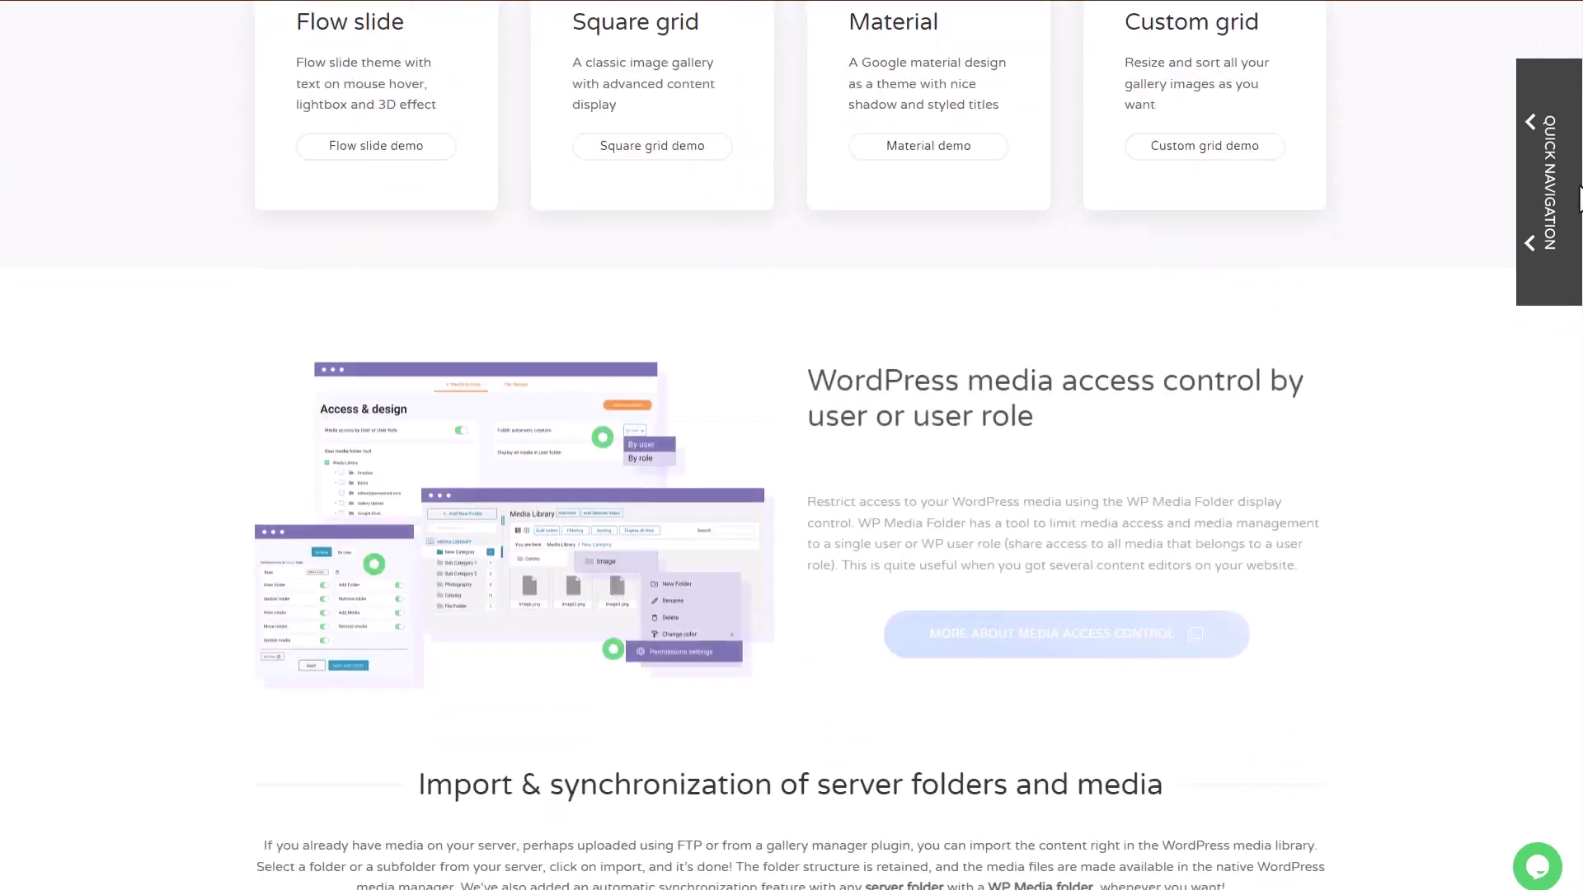
pyautogui.scroll(-18, 1575, 247)
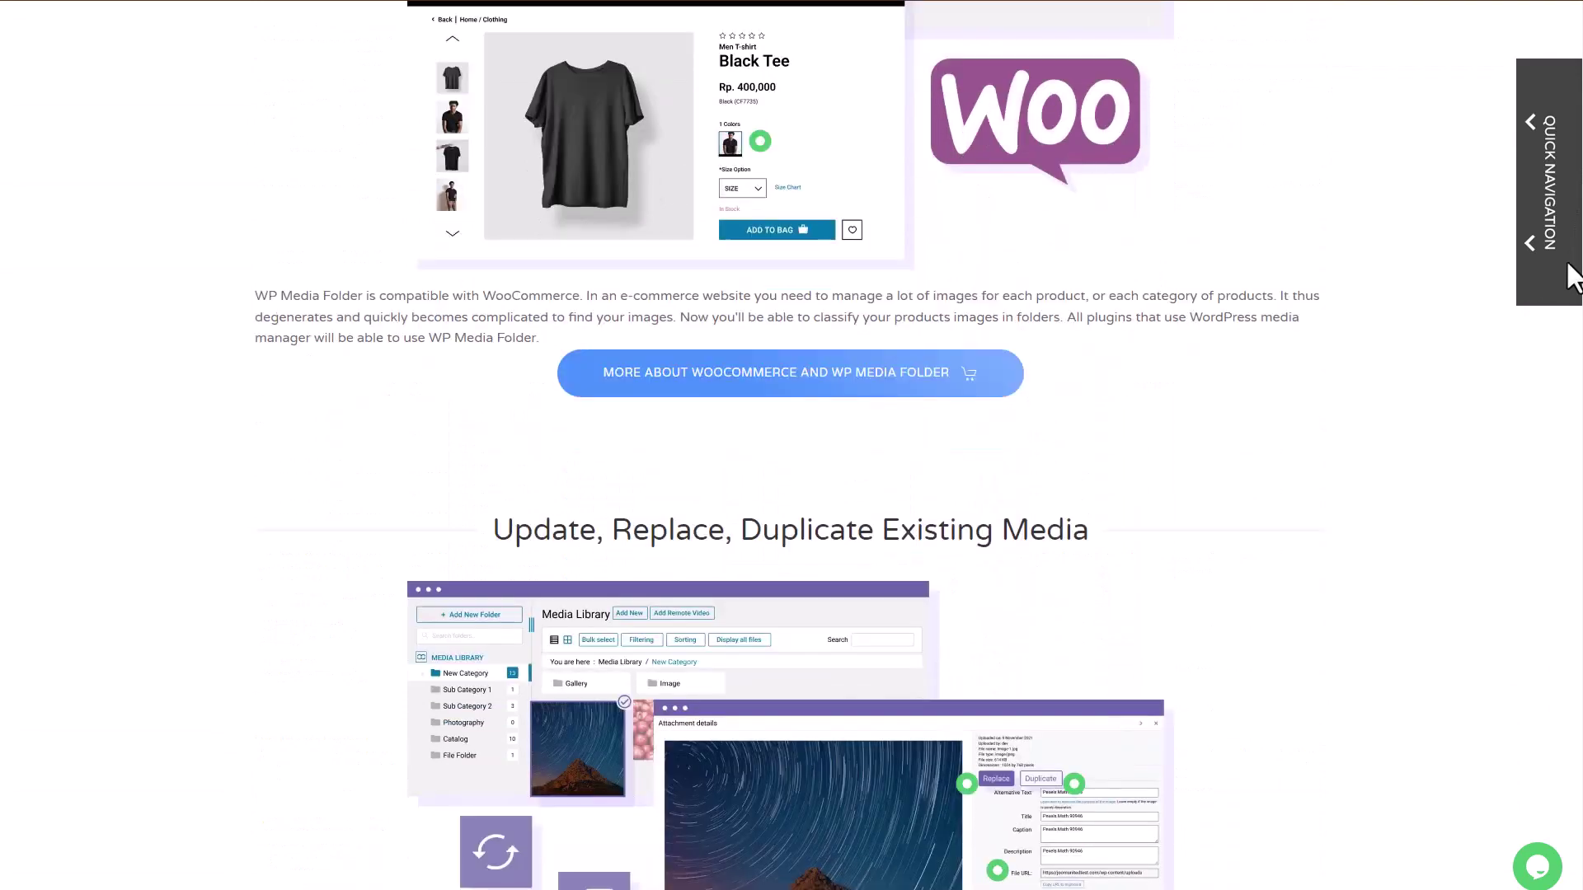
pyautogui.scroll(-19, 1561, 296)
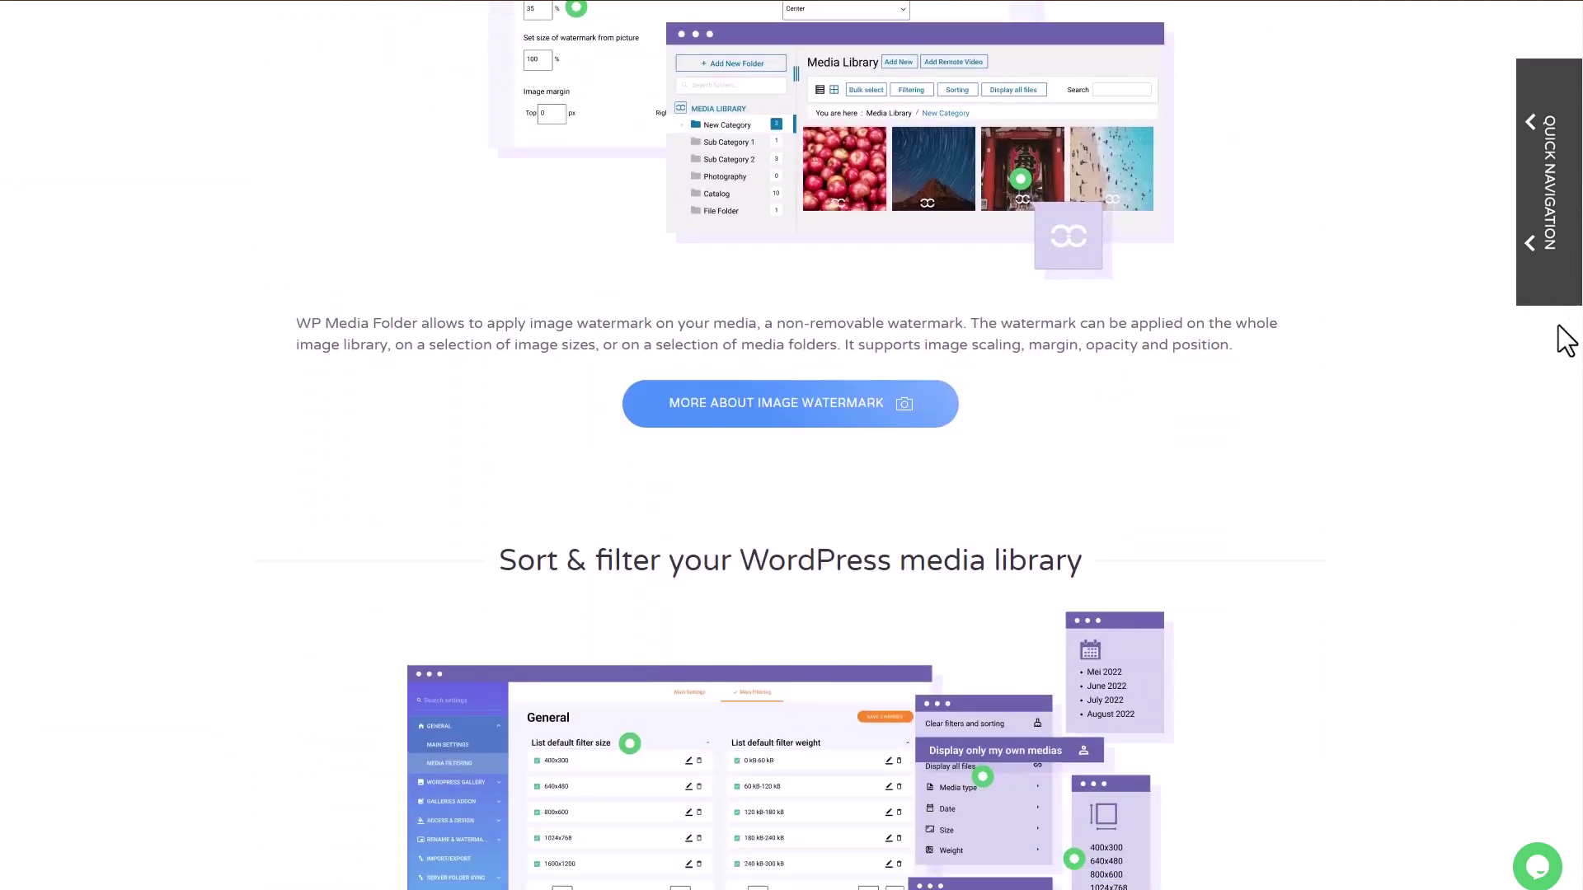
pyautogui.scroll(-15, 1559, 375)
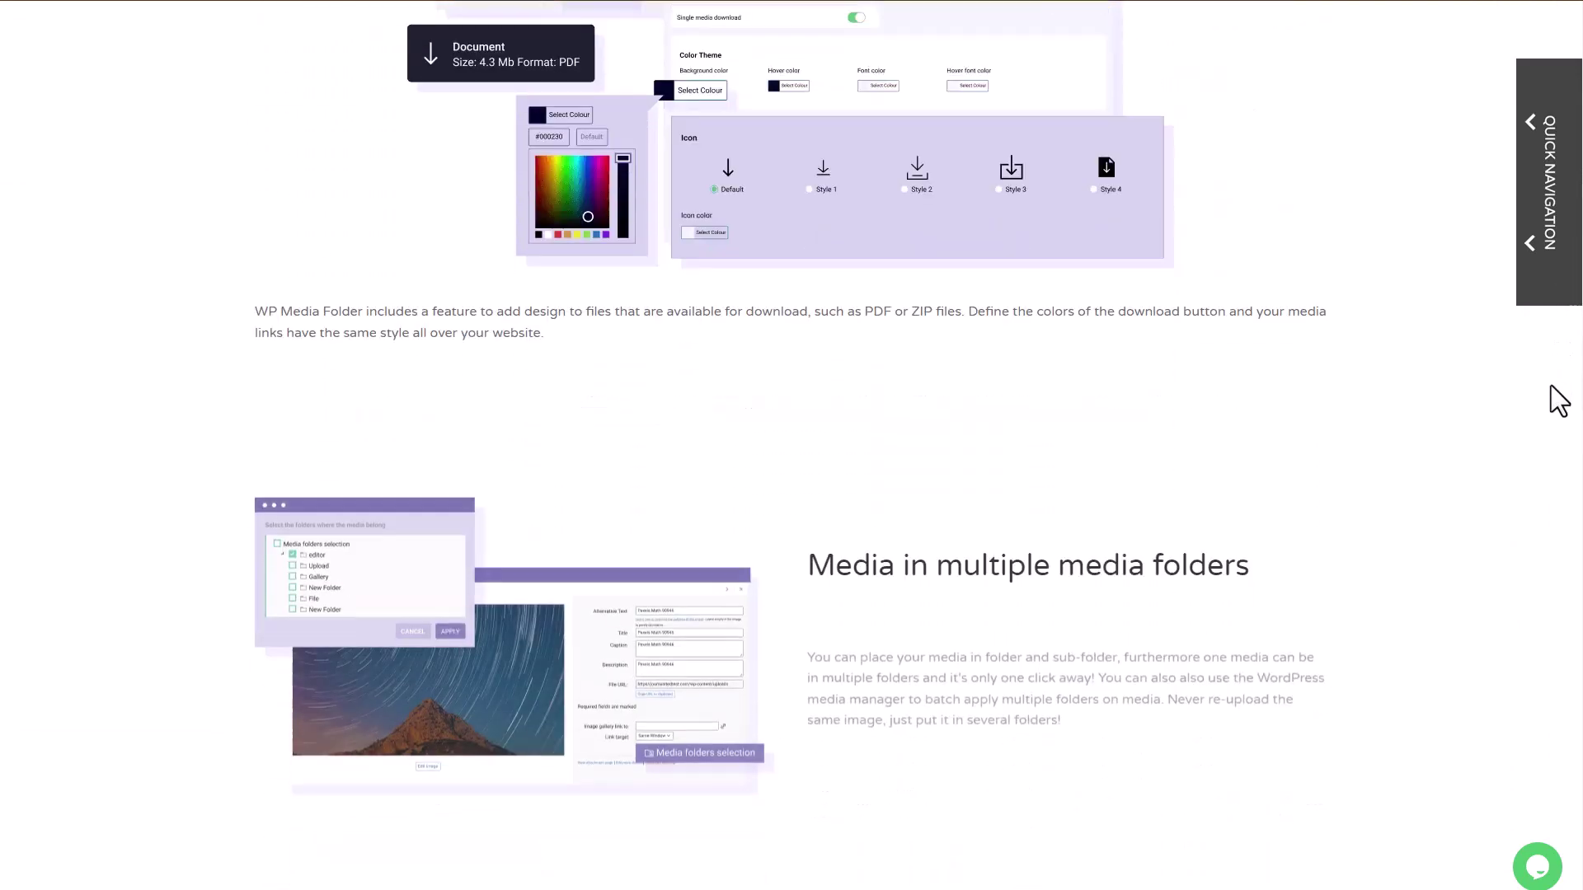
pyautogui.scroll(-20, 1556, 462)
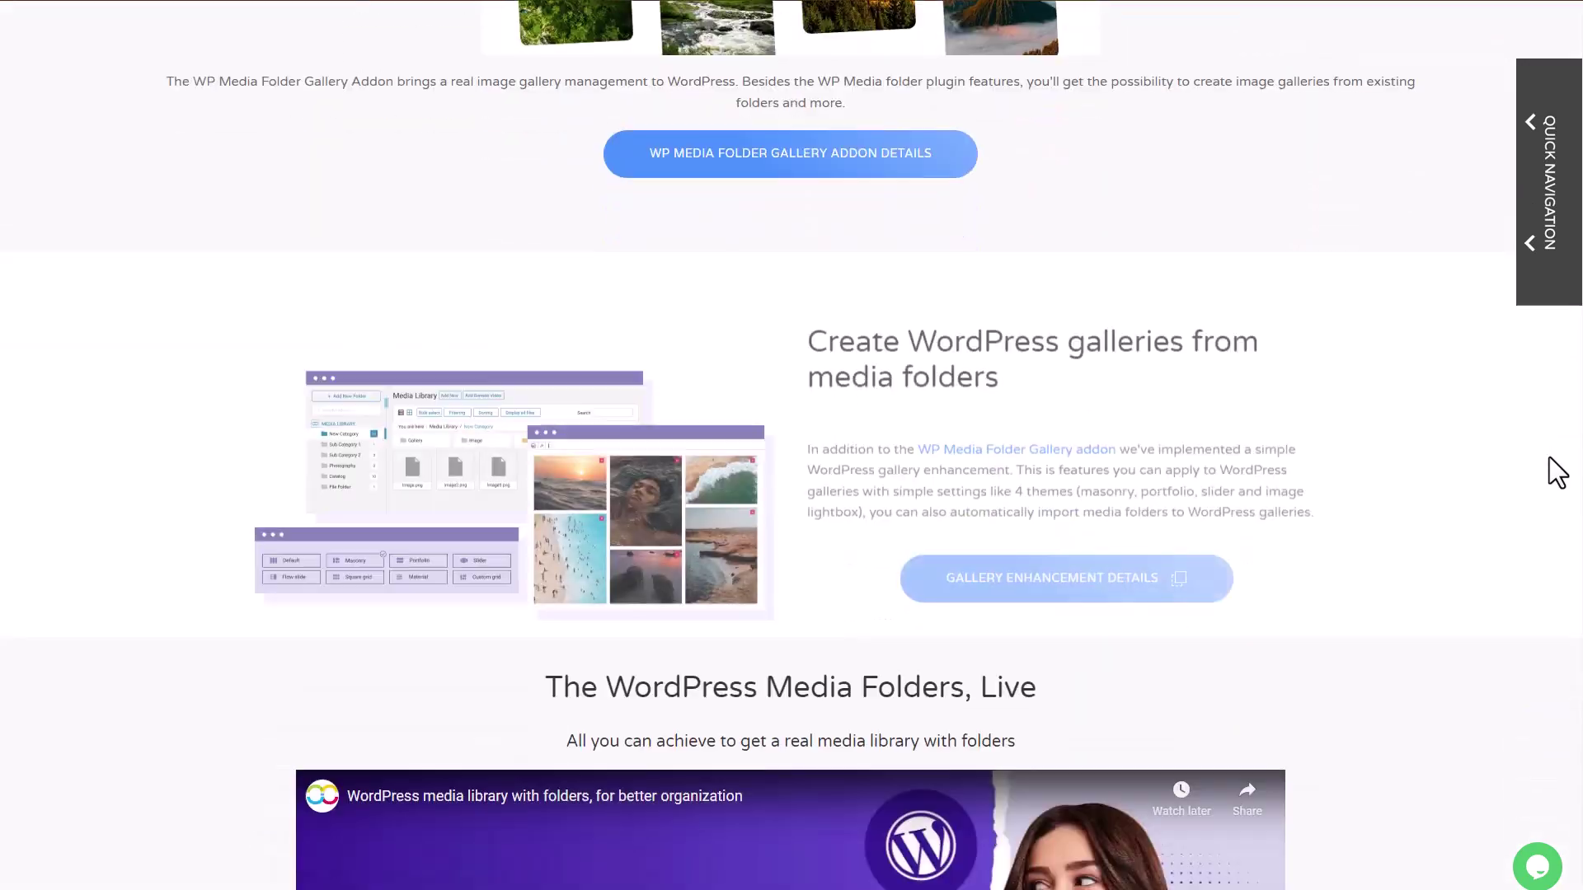
pyautogui.scroll(-16, 1547, 528)
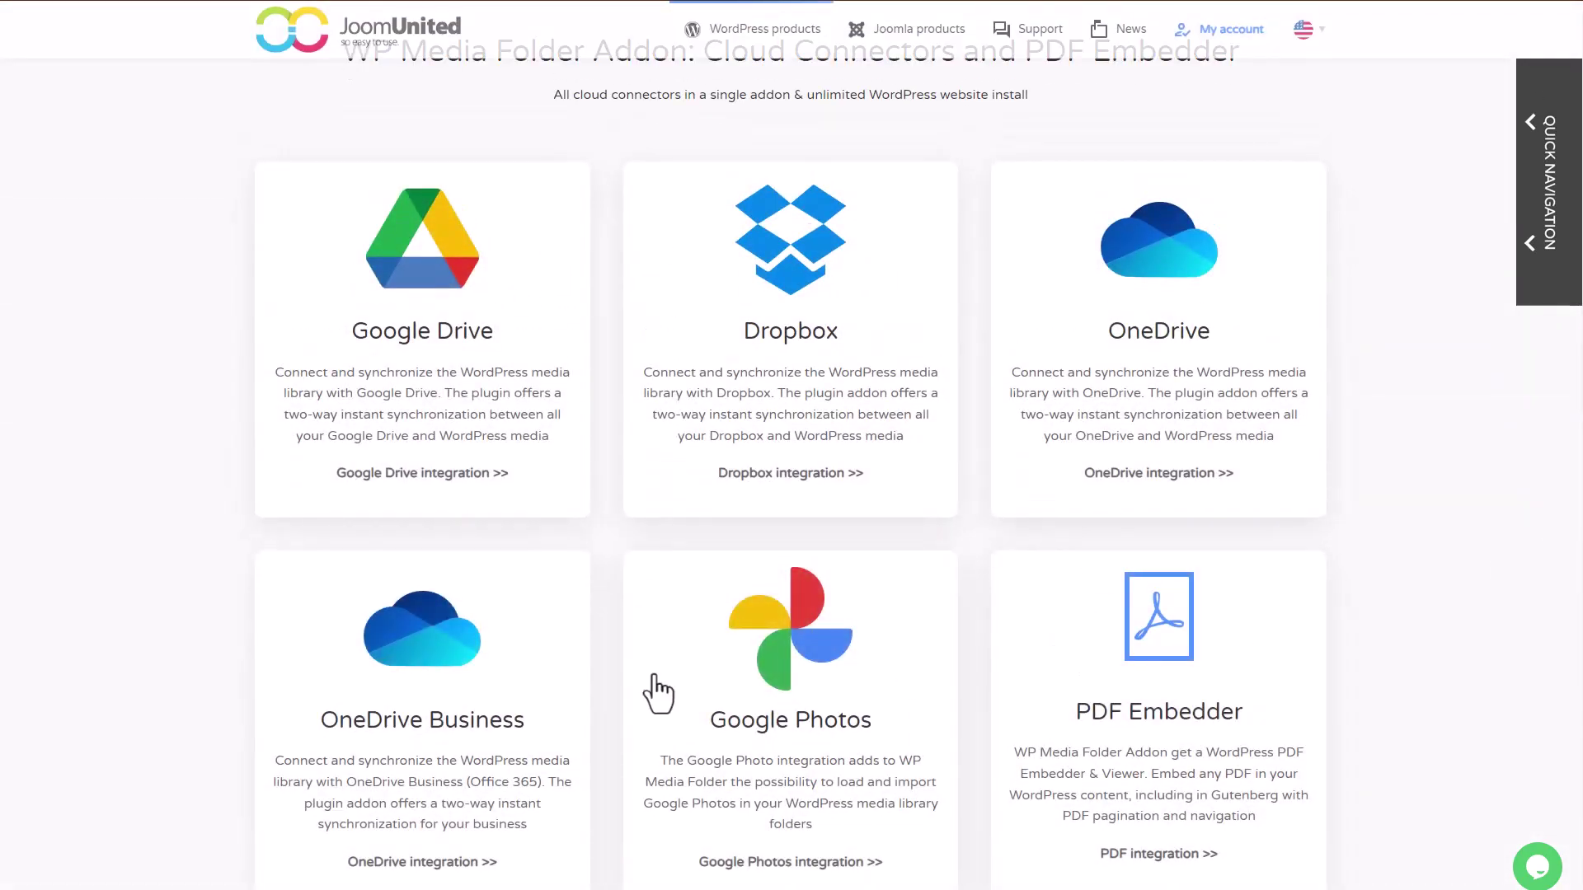
# Scroll past the cloud integration cards down to the $49 and $69 pricing cards.
pyautogui.scroll(-6, 1049, 448)
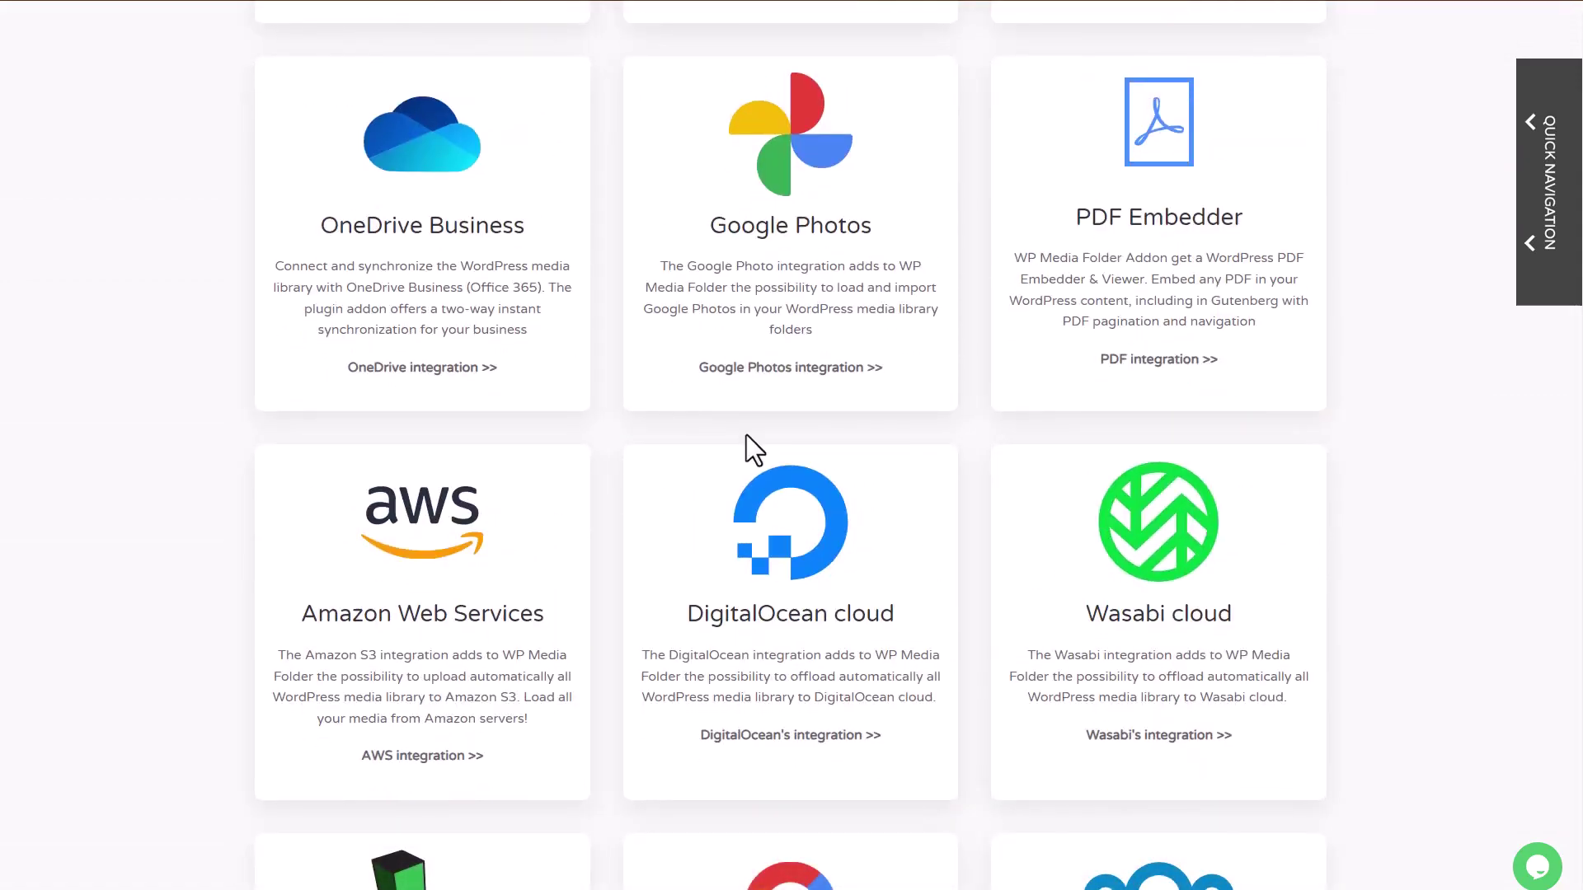
pyautogui.scroll(5, 1229, 523)
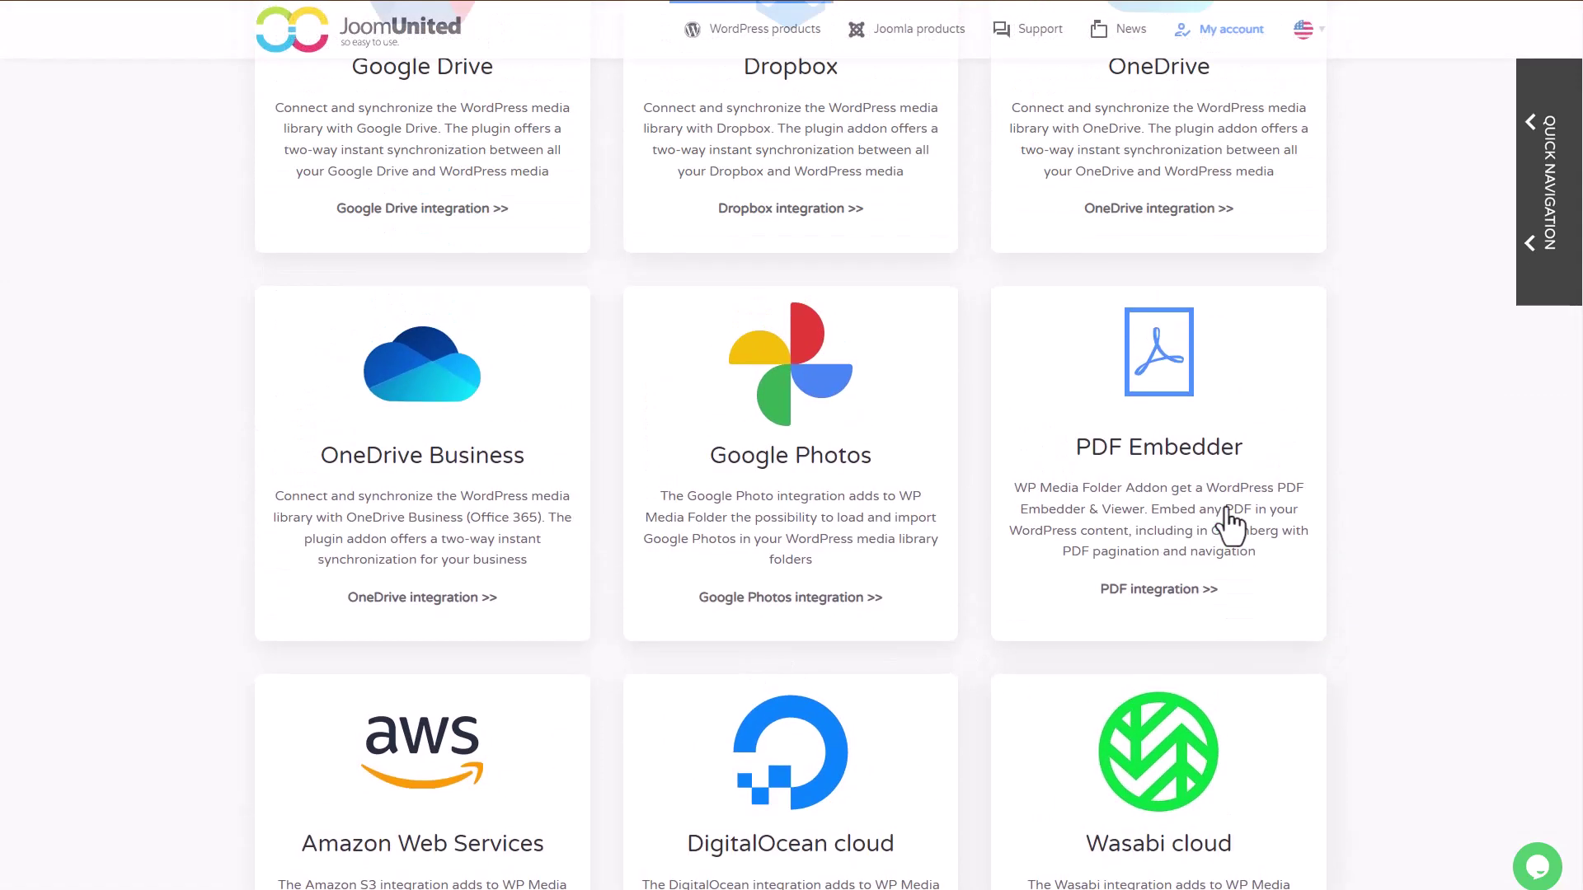
pyautogui.scroll(-3, 997, 448)
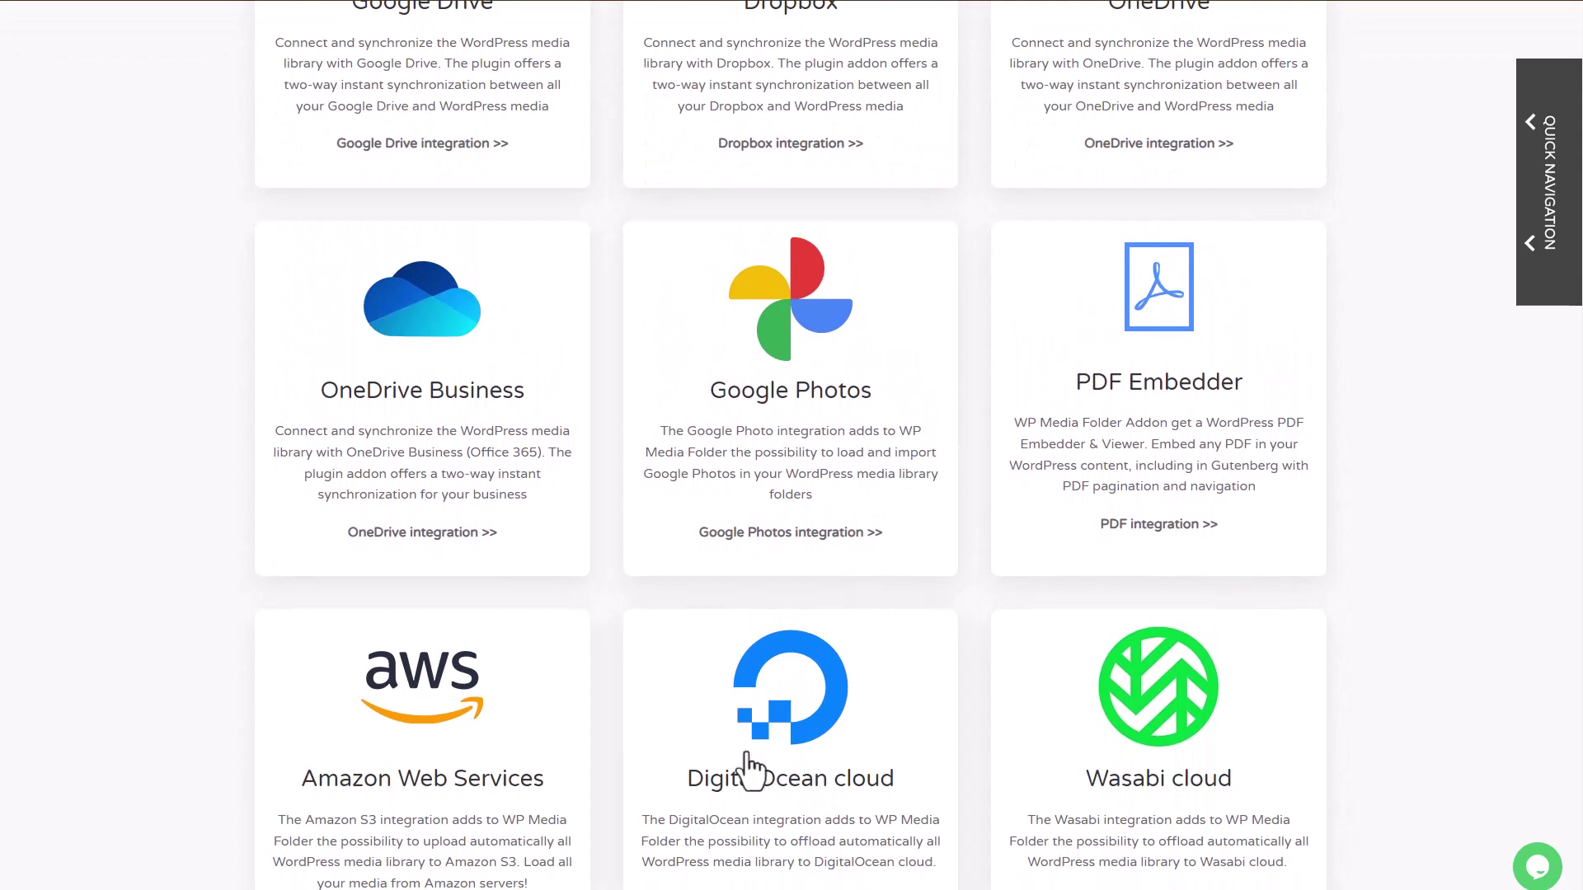
pyautogui.scroll(2, 888, 283)
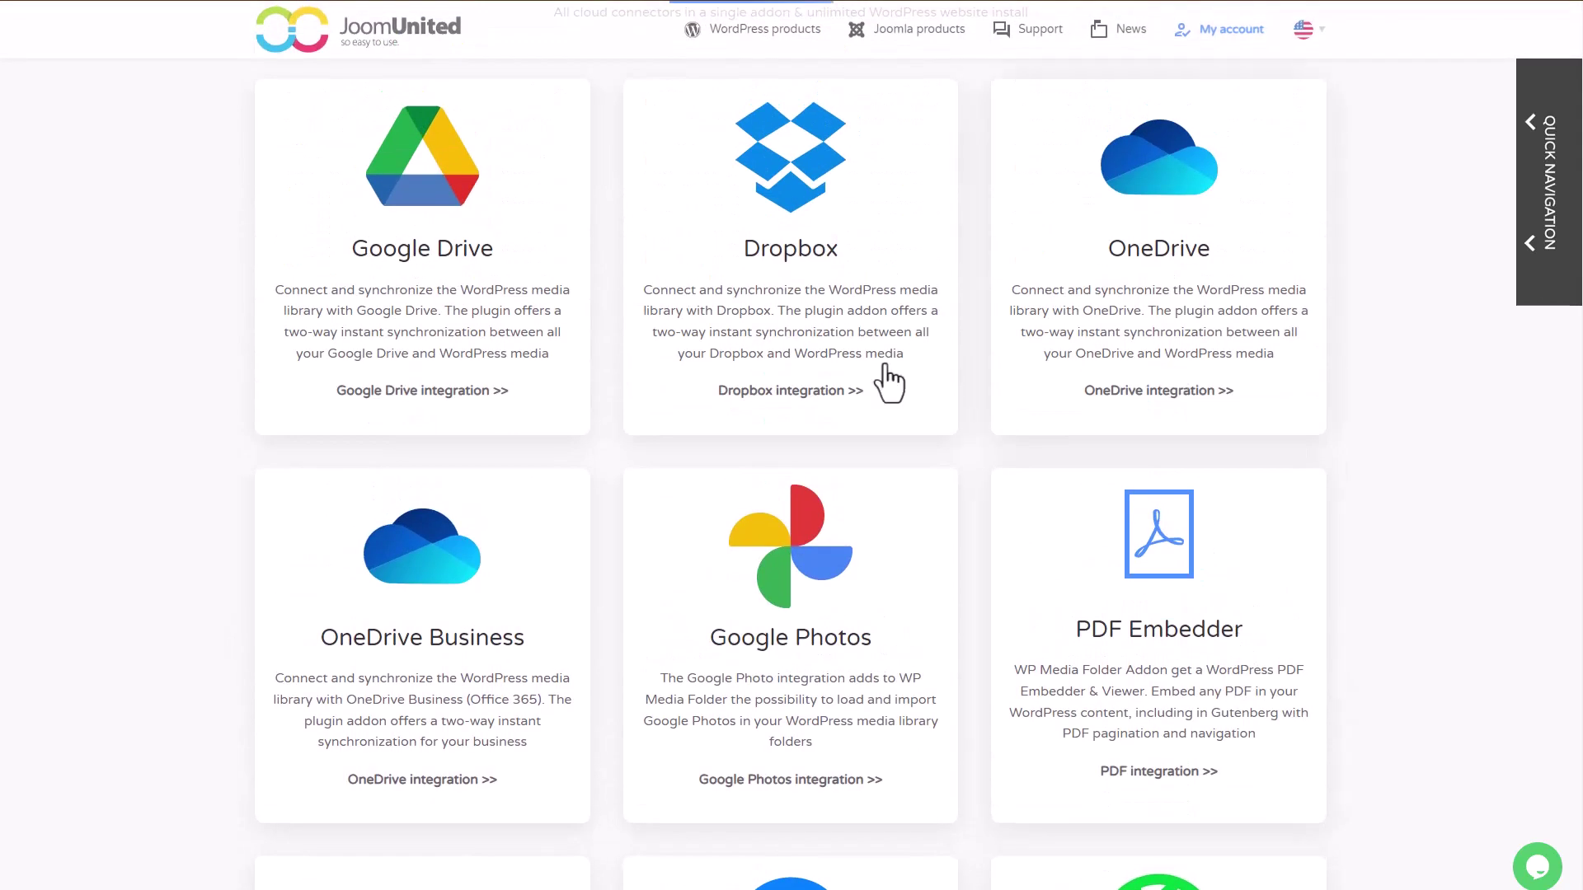
pyautogui.scroll(-5, 1267, 476)
pyautogui.scroll(-20, 1265, 459)
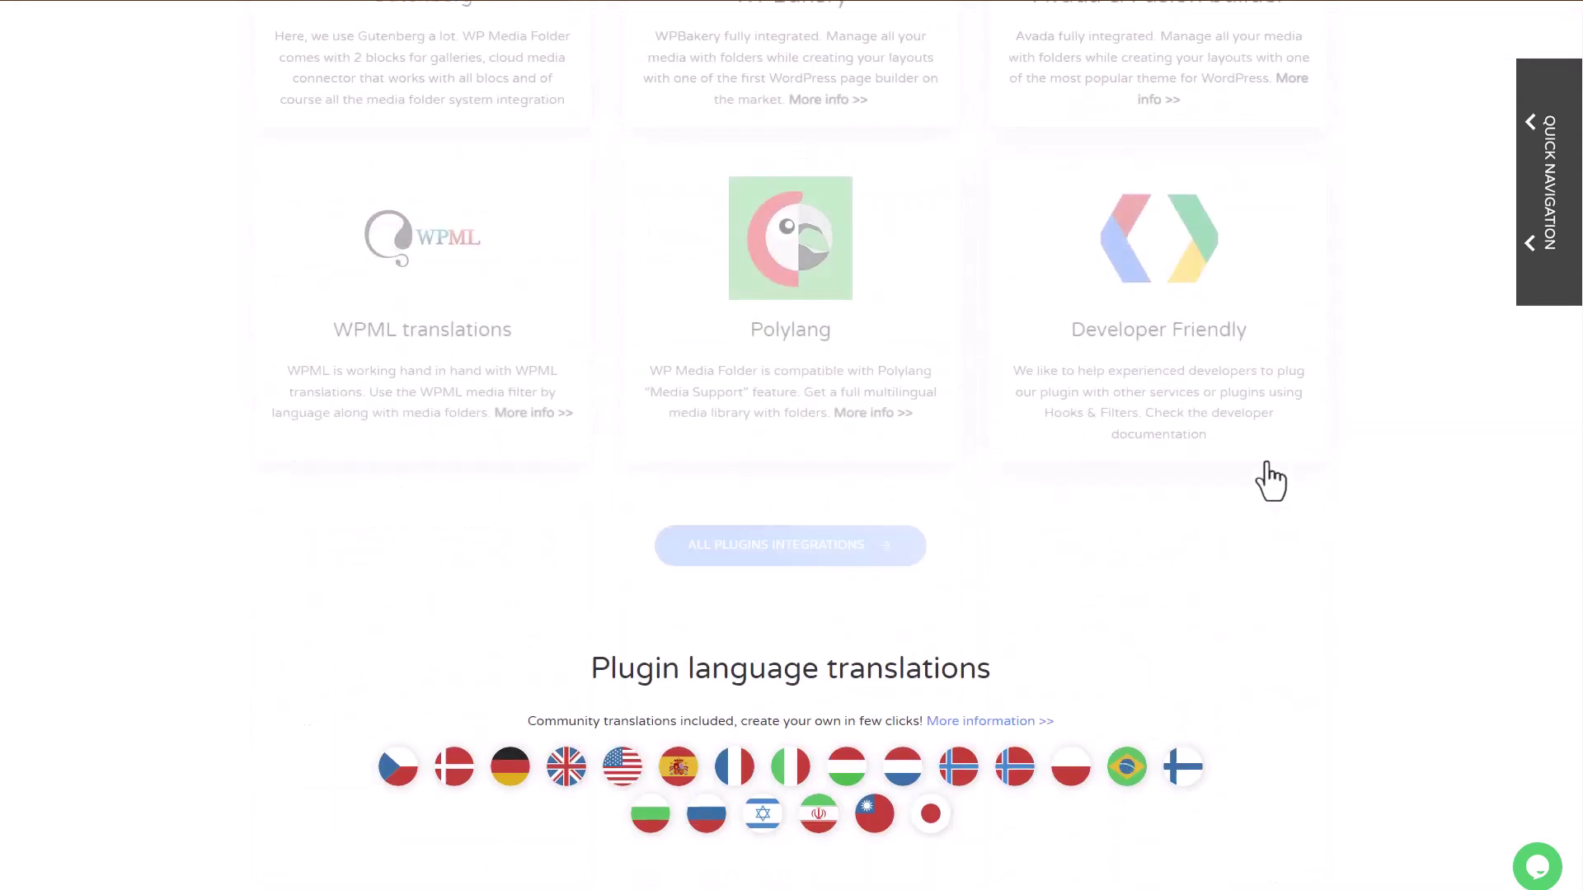
pyautogui.scroll(-5, 1268, 457)
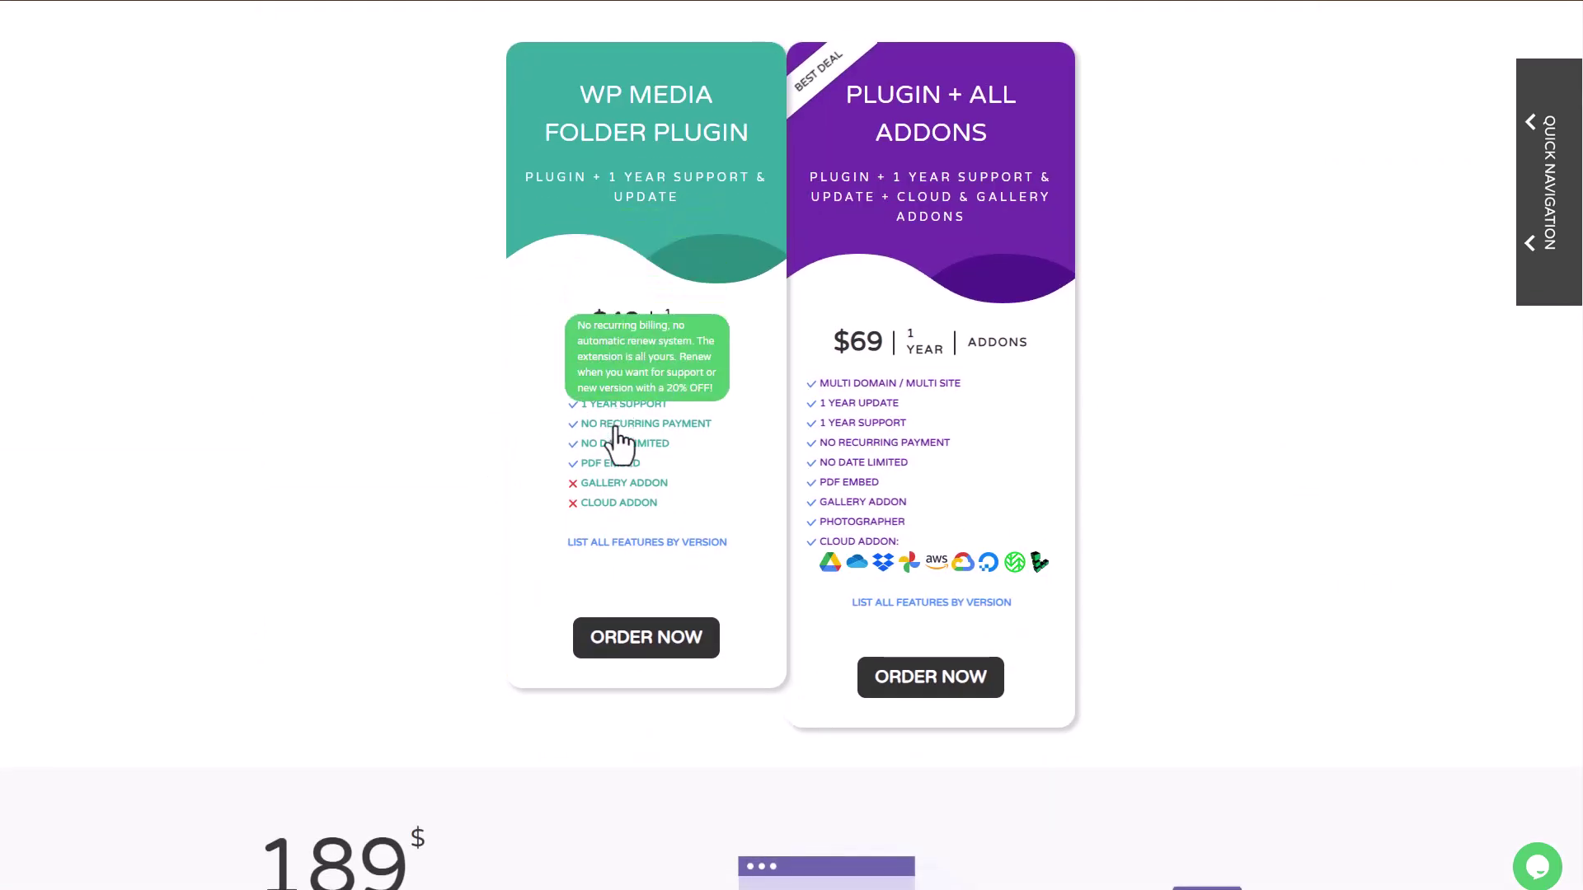
# Review the features of the $49 plugin and $69 Plugin + All Addons cards.
pyautogui.moveTo(615, 509)
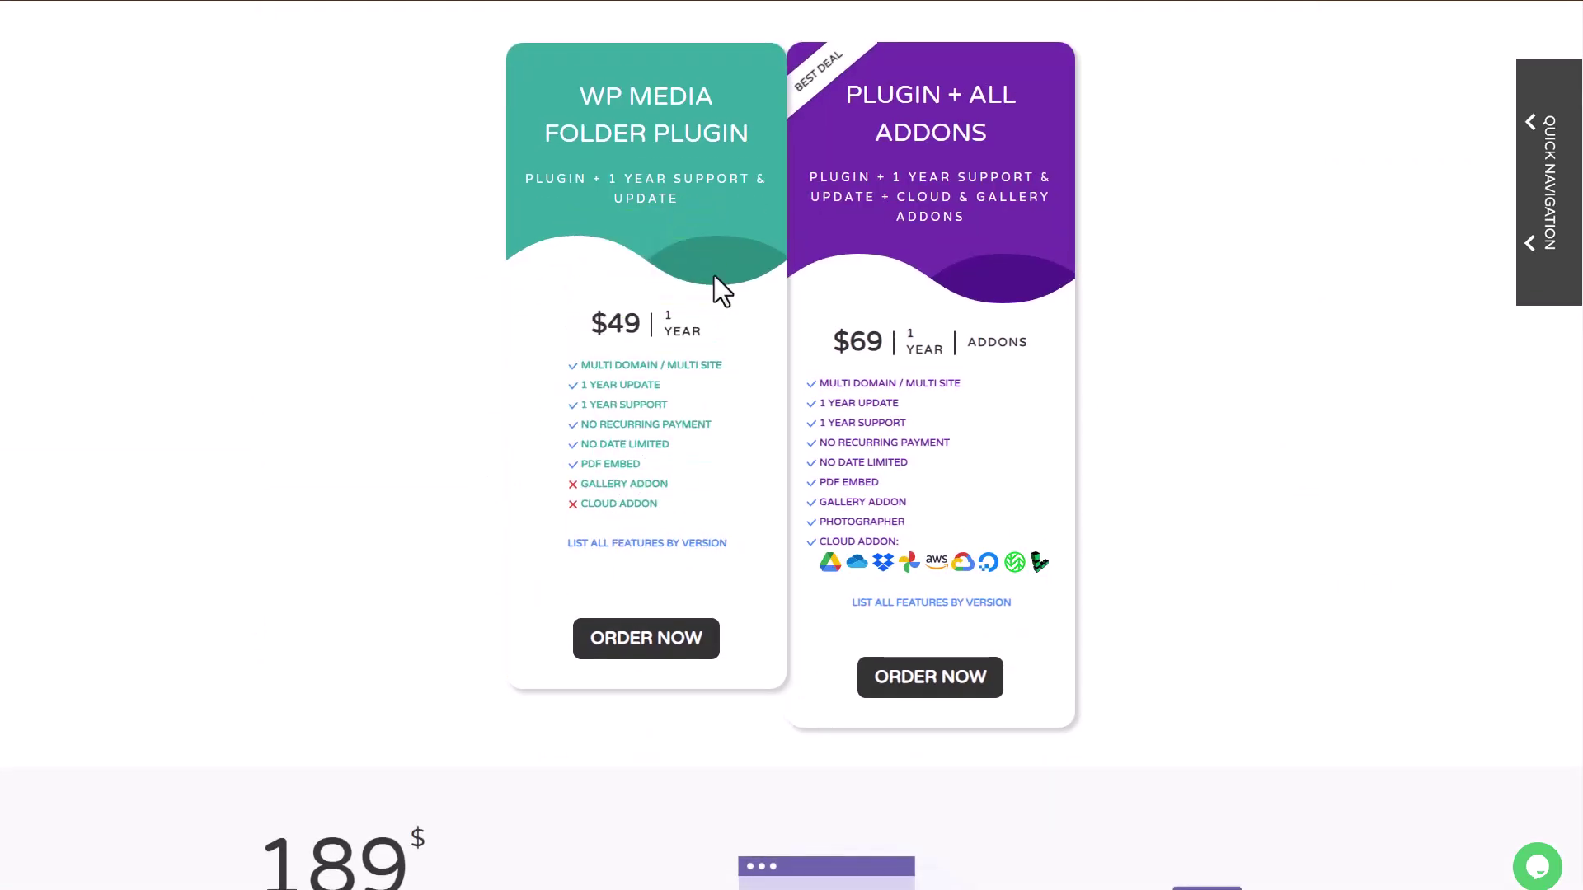
pyautogui.moveTo(959, 517)
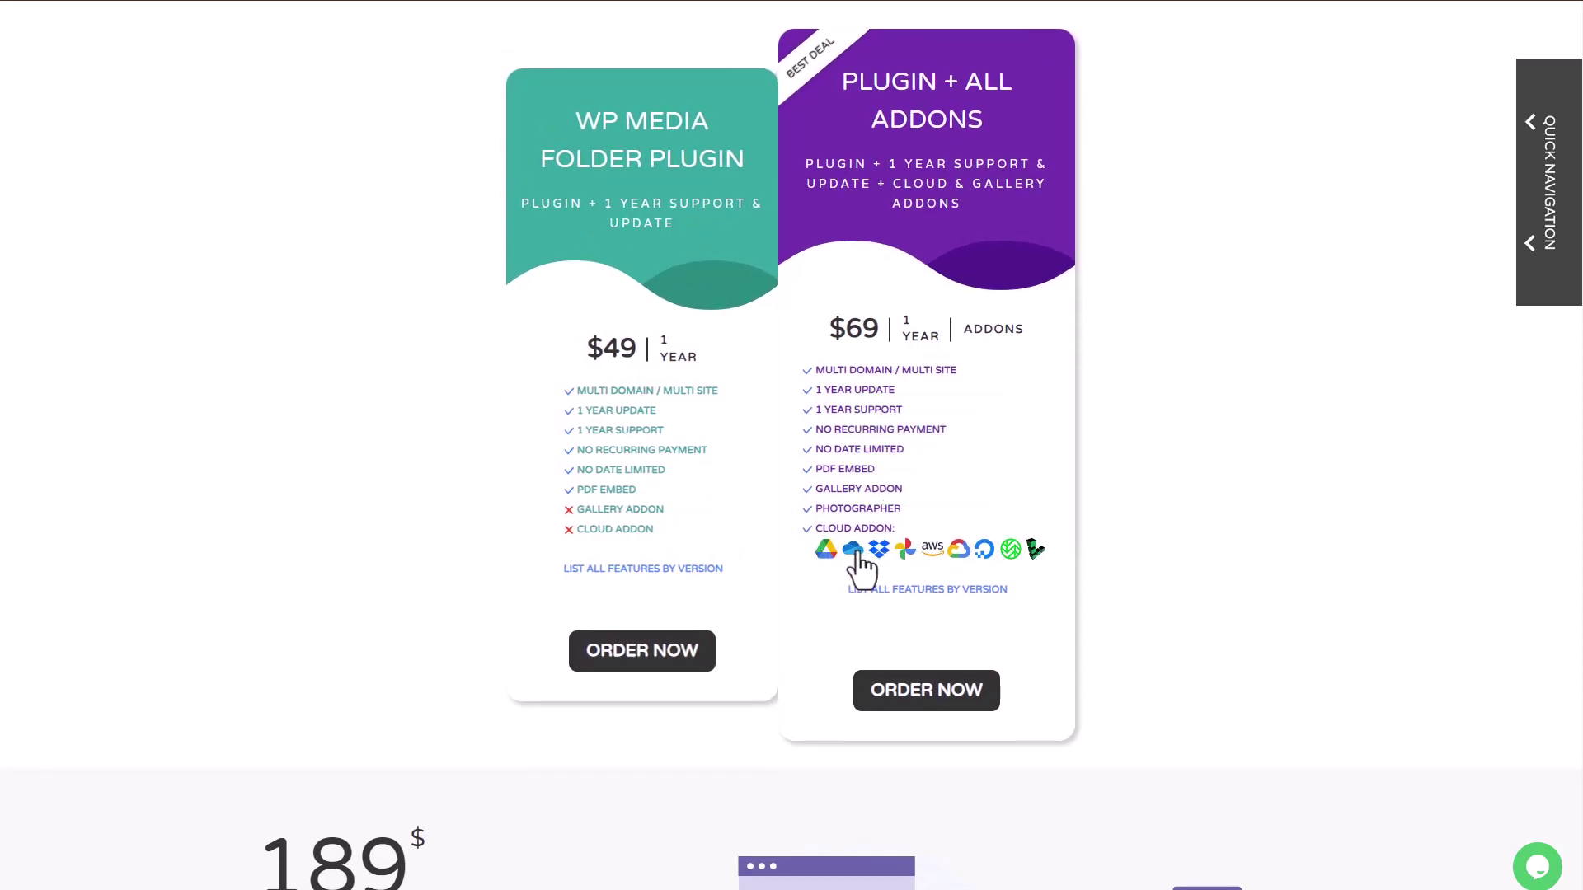